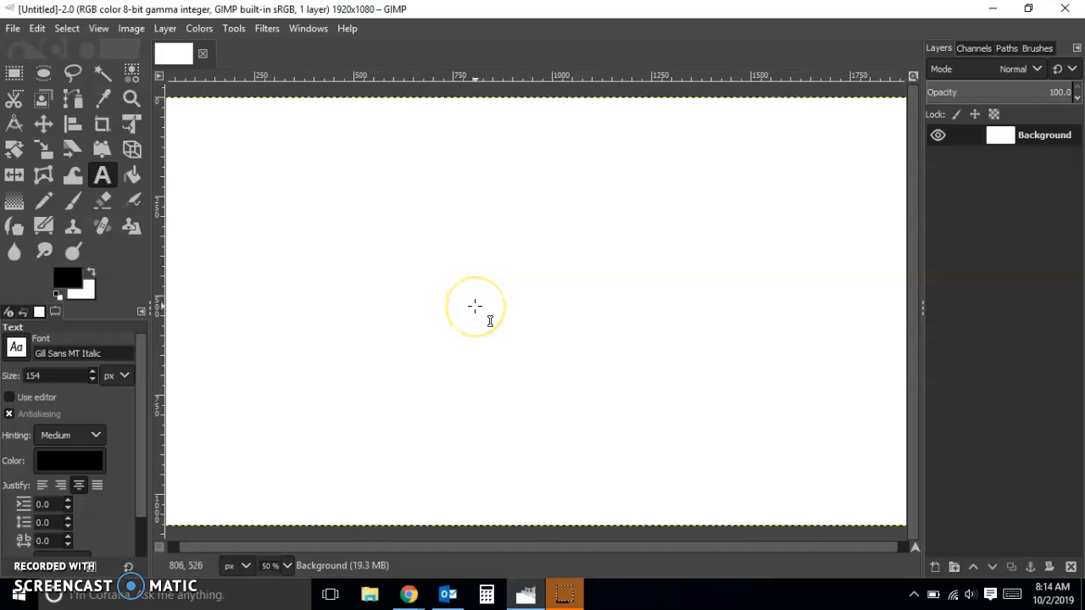
pyautogui.click(268, 29)
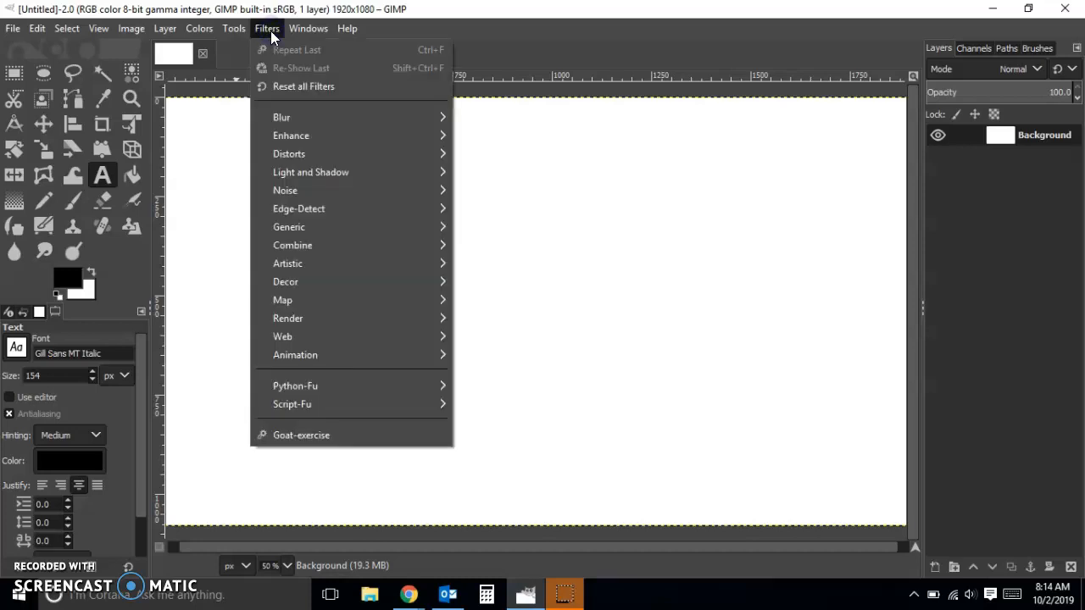
pyautogui.click(480, 8)
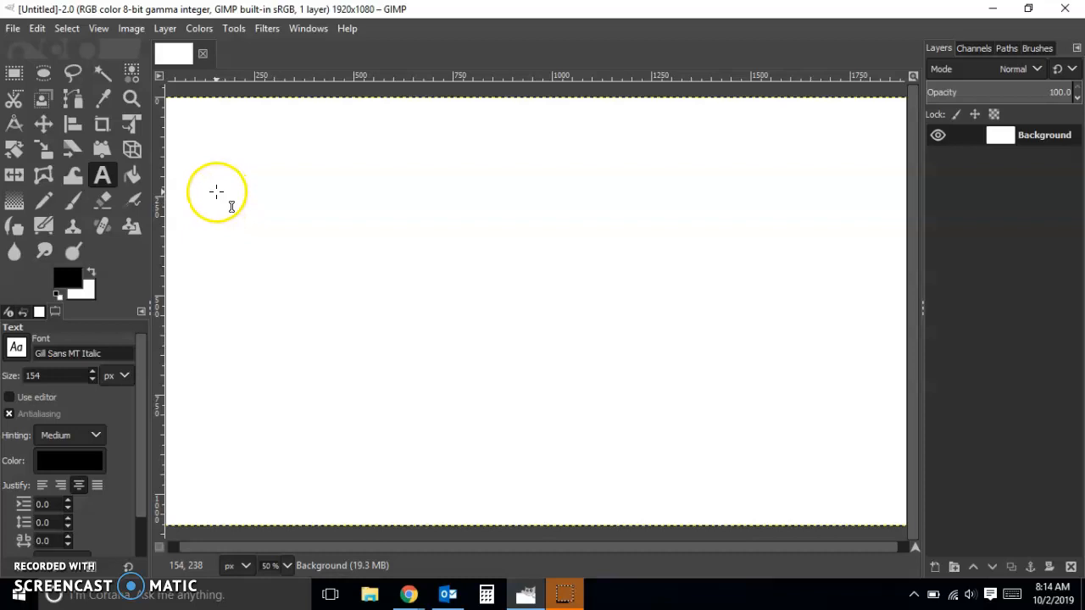
# Step: Draw a wide text box in the canvas's upper-left area and enter the text "KABOOM!"
pyautogui.moveTo(188, 117); pyautogui.dragTo(509, 210)
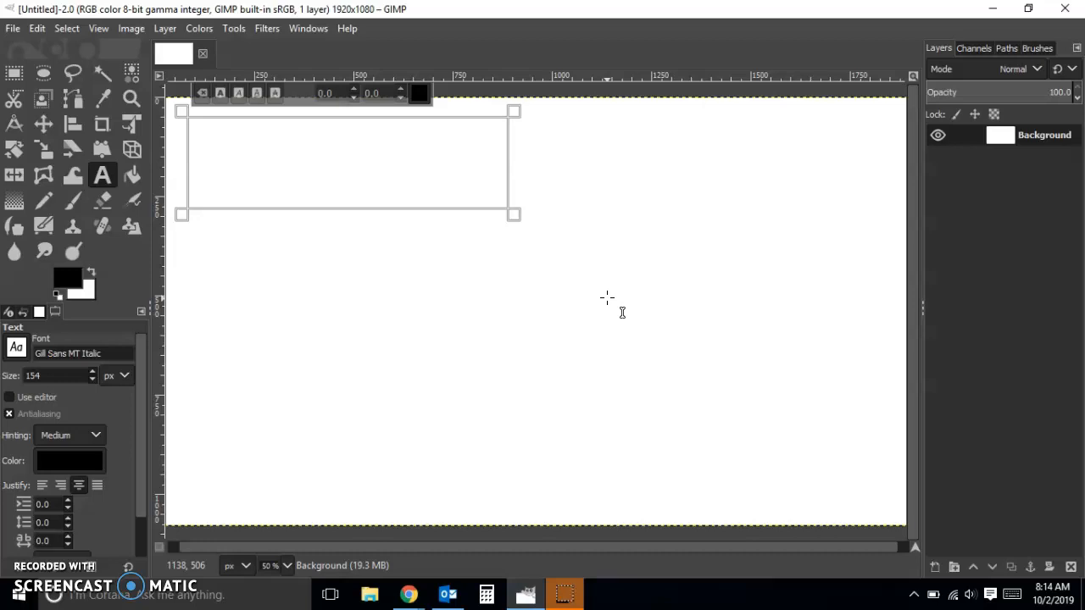
pyautogui.write('KAB')
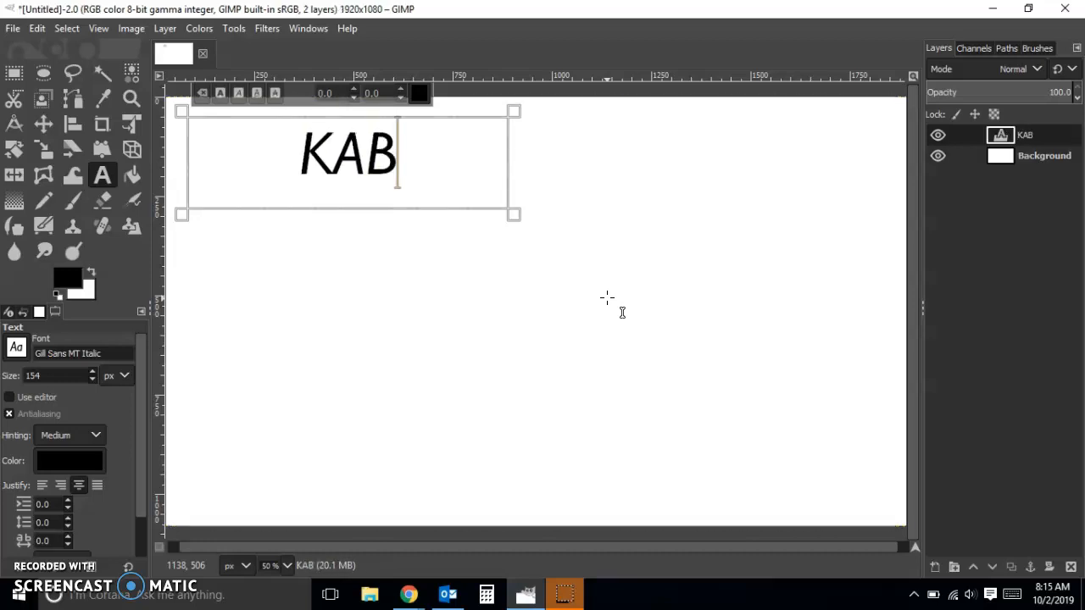
pyautogui.write('OOM!')
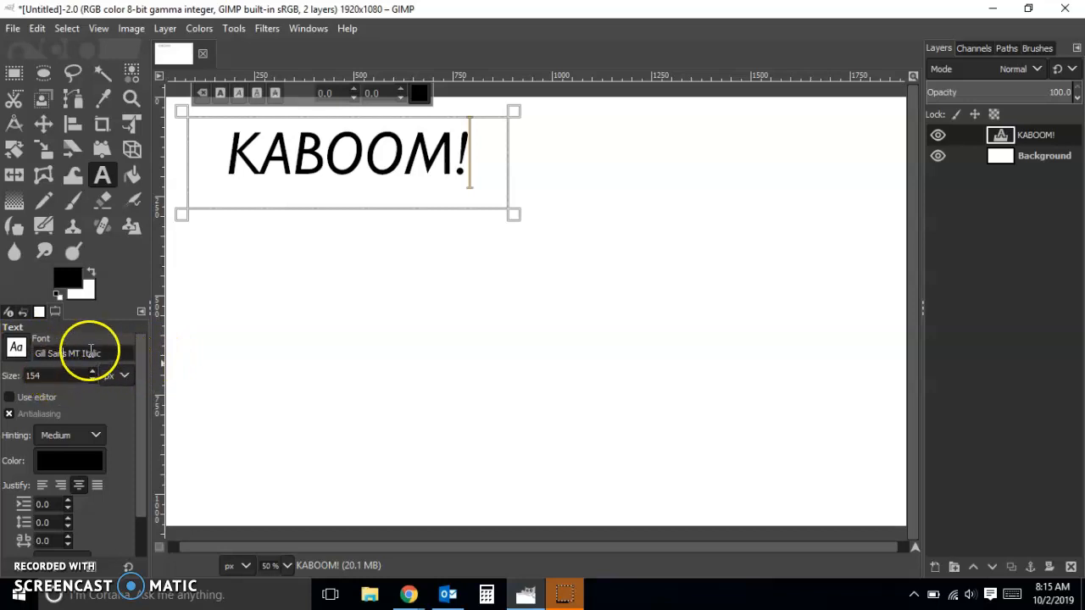
pyautogui.click(16, 348)
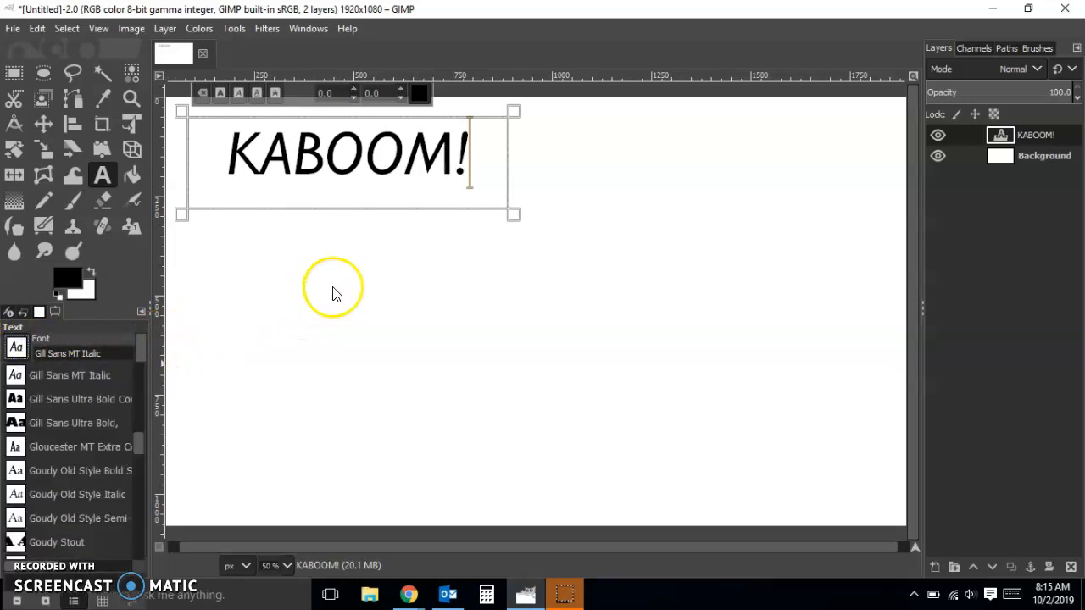
pyautogui.click(496, 147)
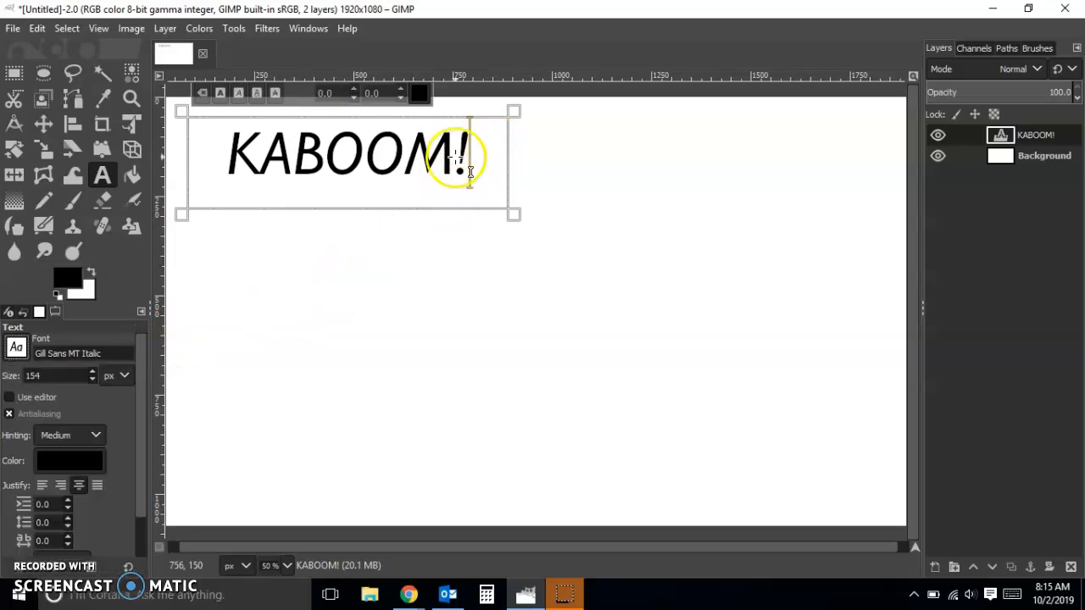
pyautogui.click(424, 190)
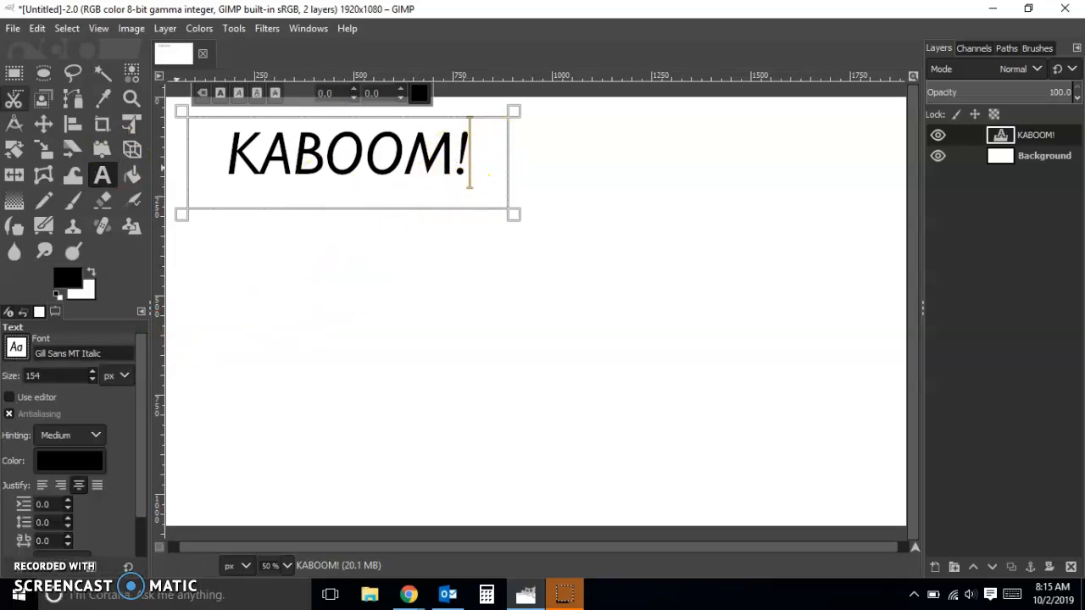
# Step: Leave text editing and draw an open, shallow arch path with five anchors below the KABOOM! text
pyautogui.click(13, 74)
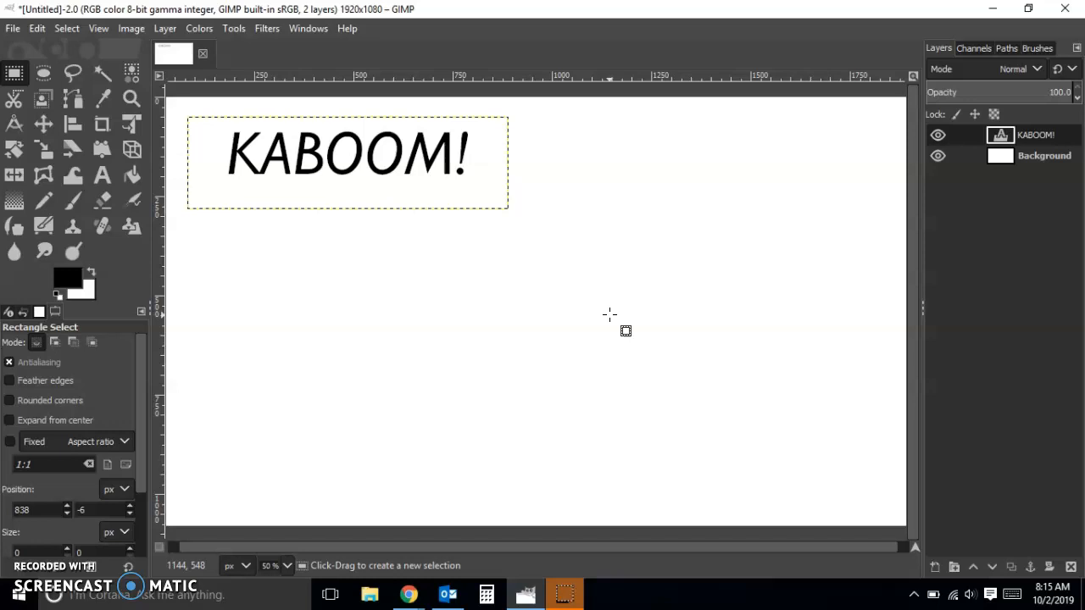
pyautogui.click(71, 102)
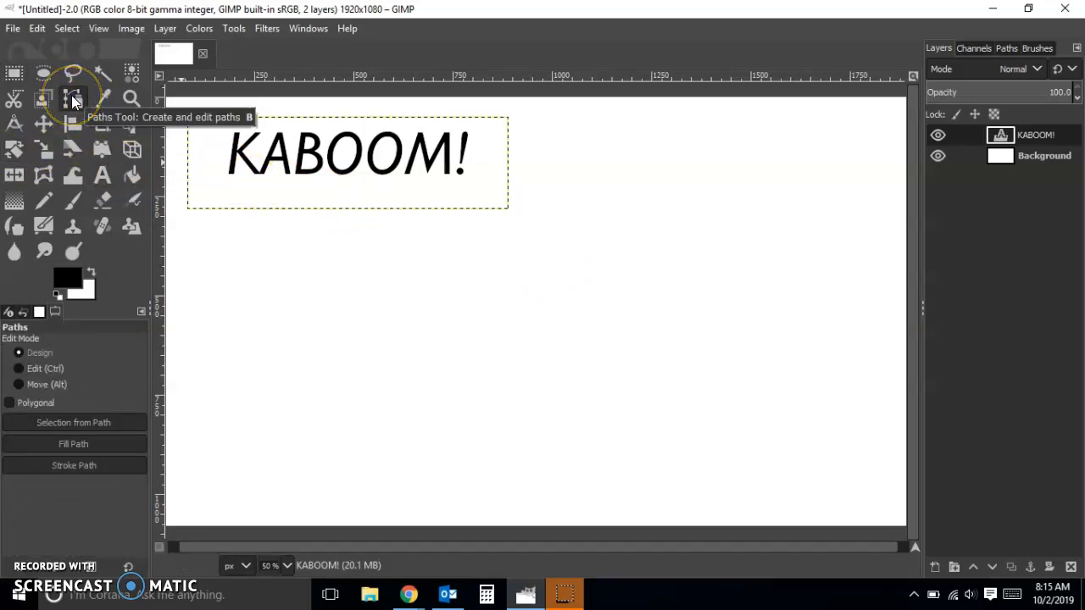
pyautogui.click(309, 332)
pyautogui.click(373, 313)
pyautogui.click(405, 310)
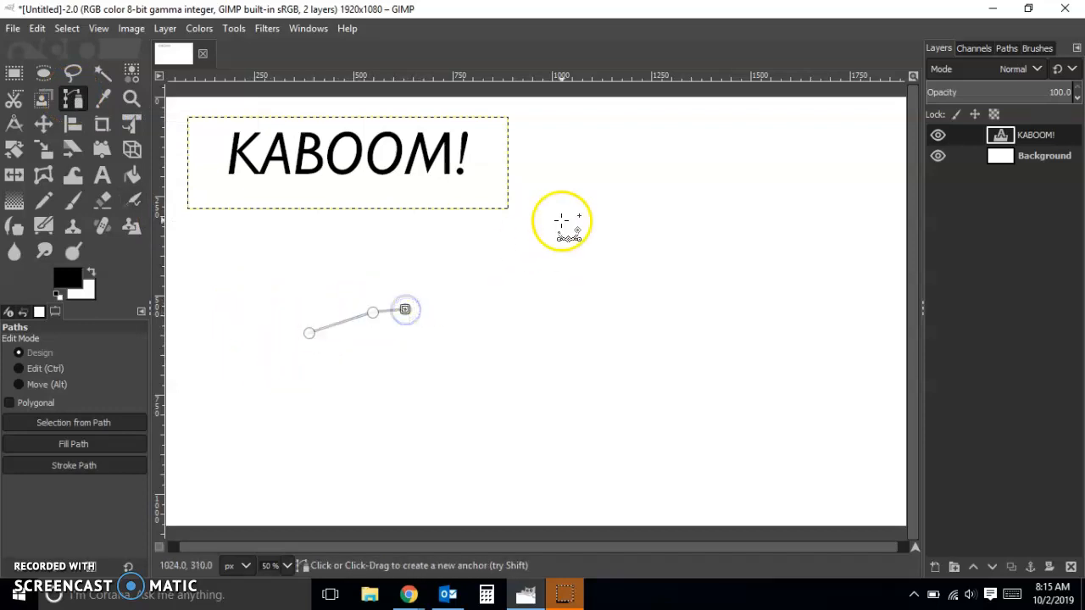
pyautogui.click(495, 309)
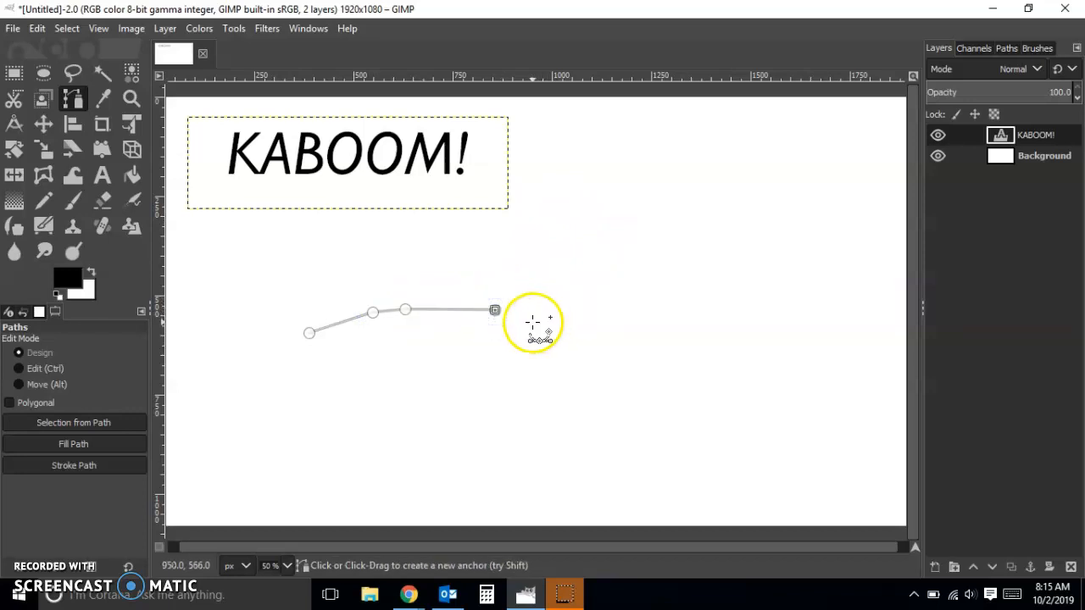
pyautogui.click(531, 320)
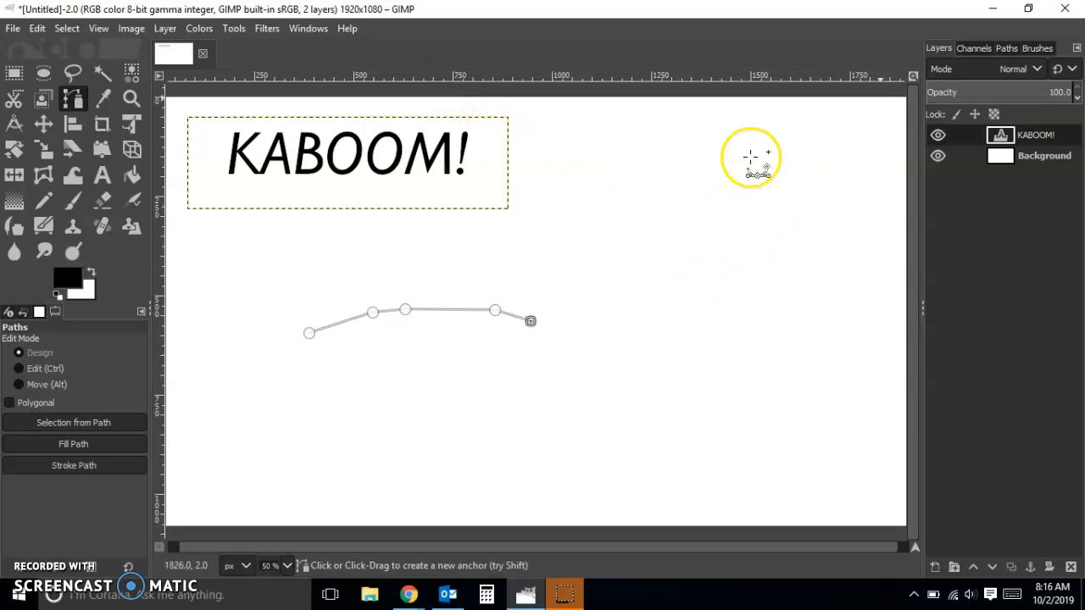
# Step: Run Text along Path on the KABOOM! text layer to bend its outline along the arch path
pyautogui.click(1005, 50)
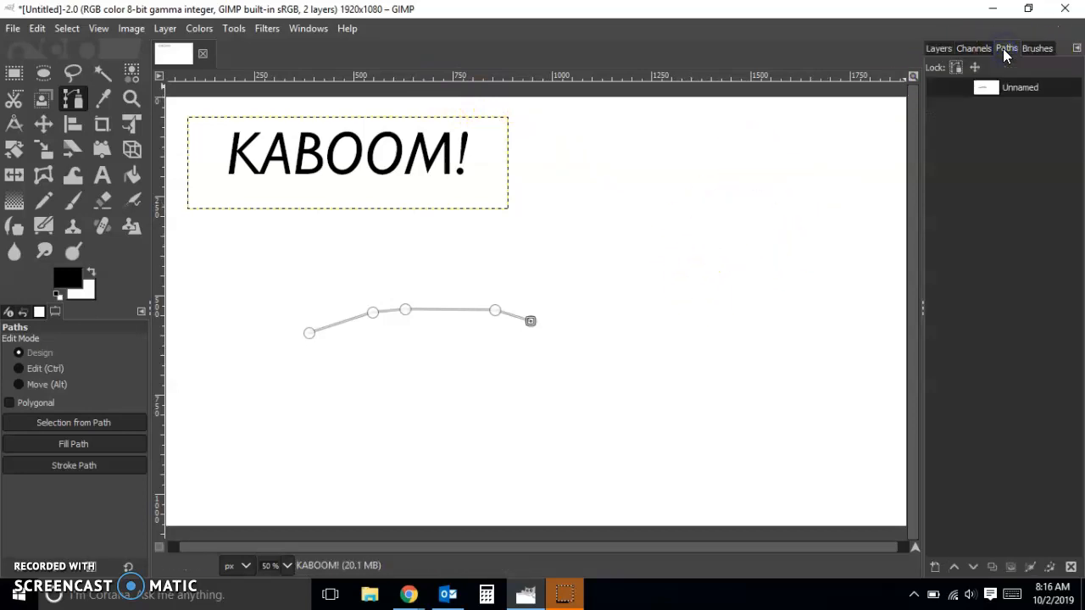
pyautogui.click(937, 51)
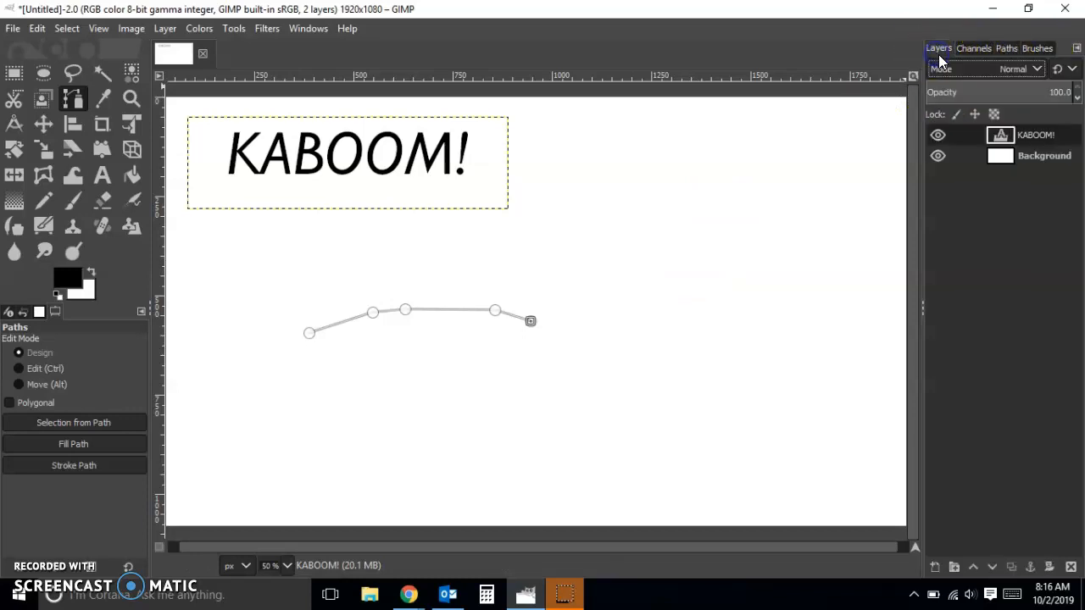
pyautogui.rightClick(1048, 136)
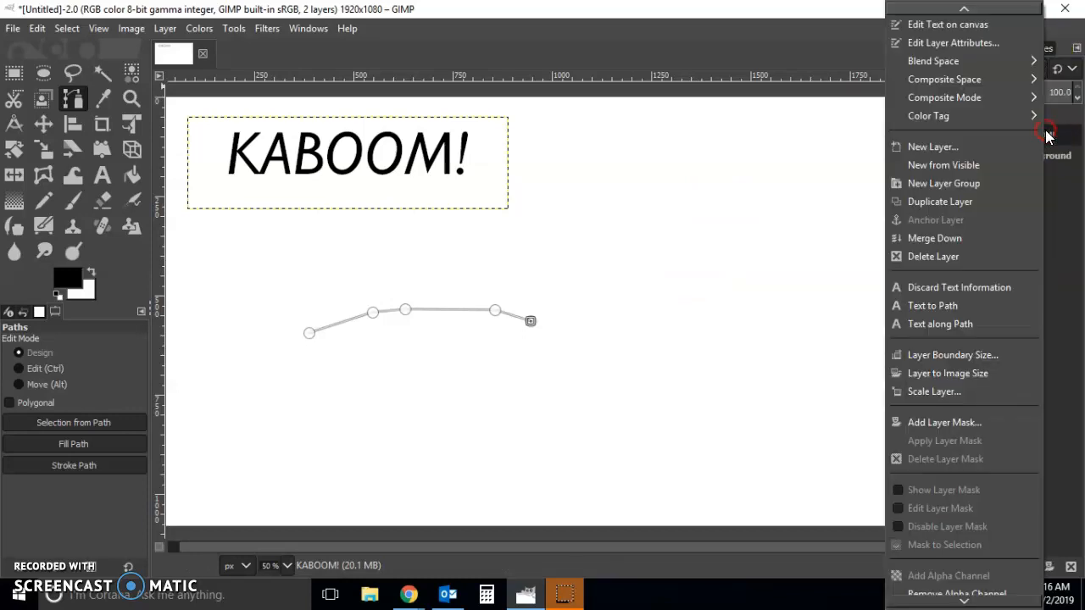
pyautogui.click(998, 325)
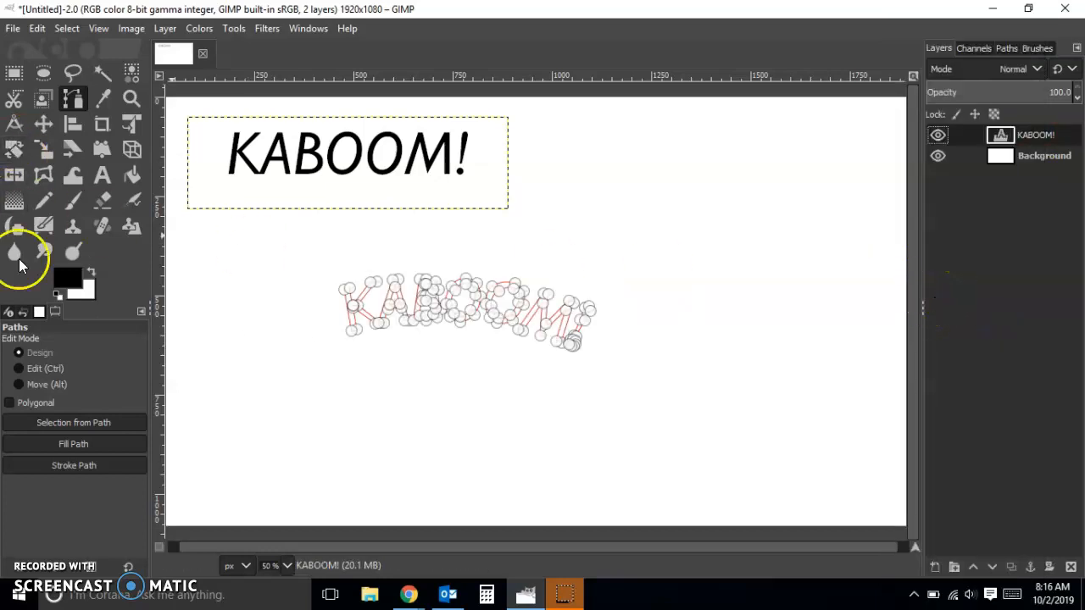
pyautogui.click(14, 75)
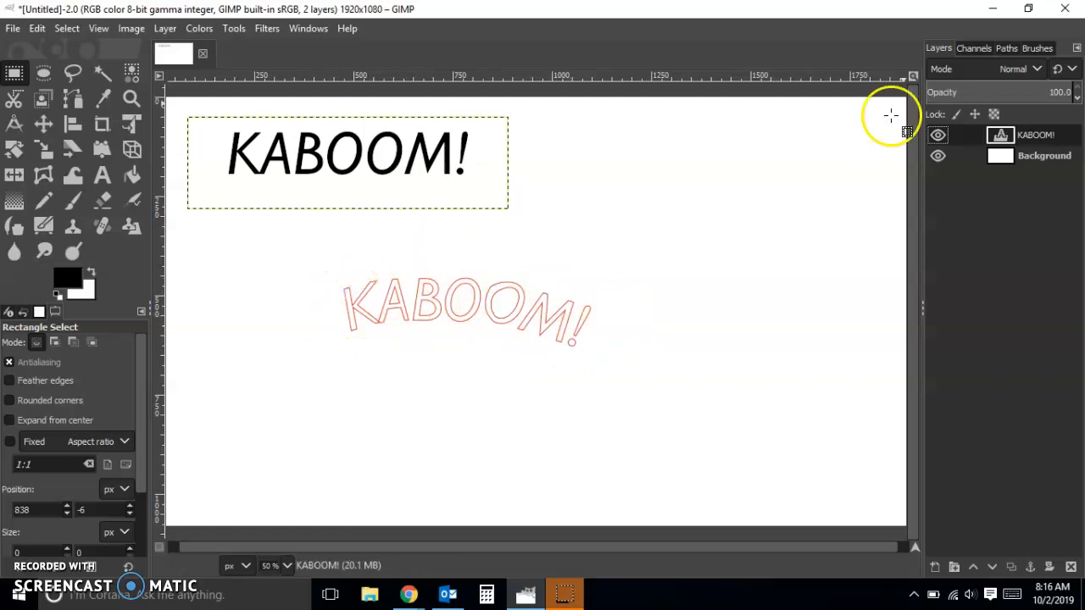
# Step: Turn the curved KABOOM! text path into a selection, keeping both that path and the arch path hidden
pyautogui.click(1004, 48)
pyautogui.click(938, 107)
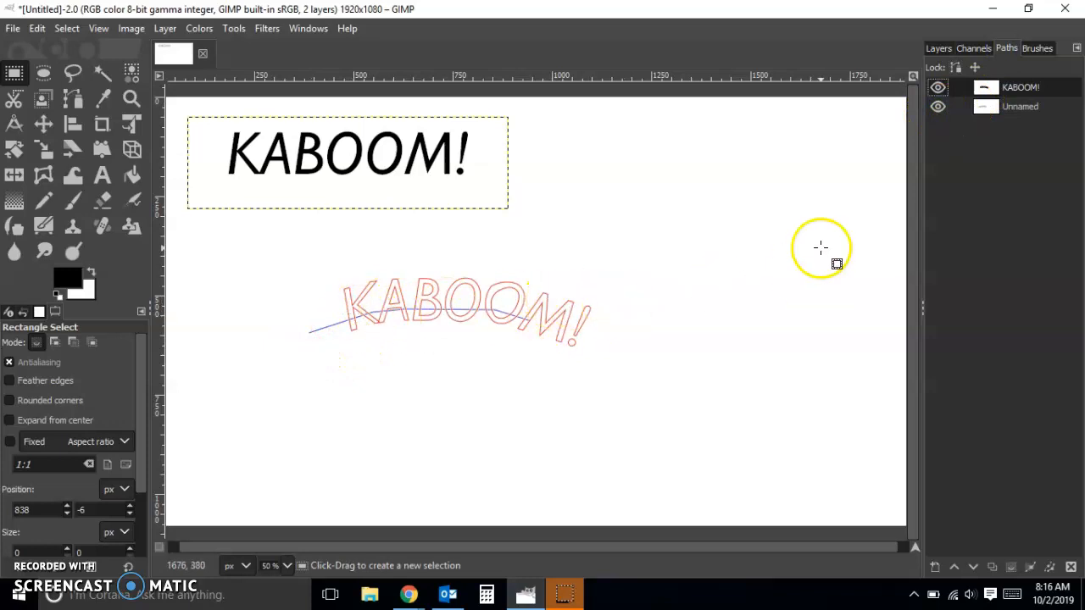
pyautogui.click(938, 107)
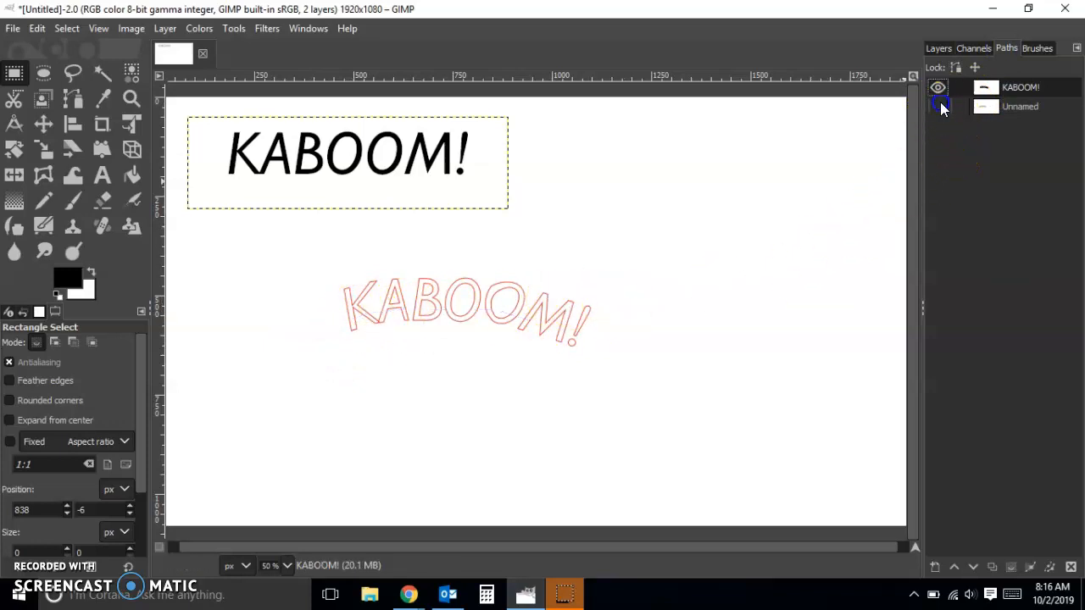
pyautogui.rightClick(1025, 88)
pyautogui.click(968, 296)
pyautogui.click(938, 88)
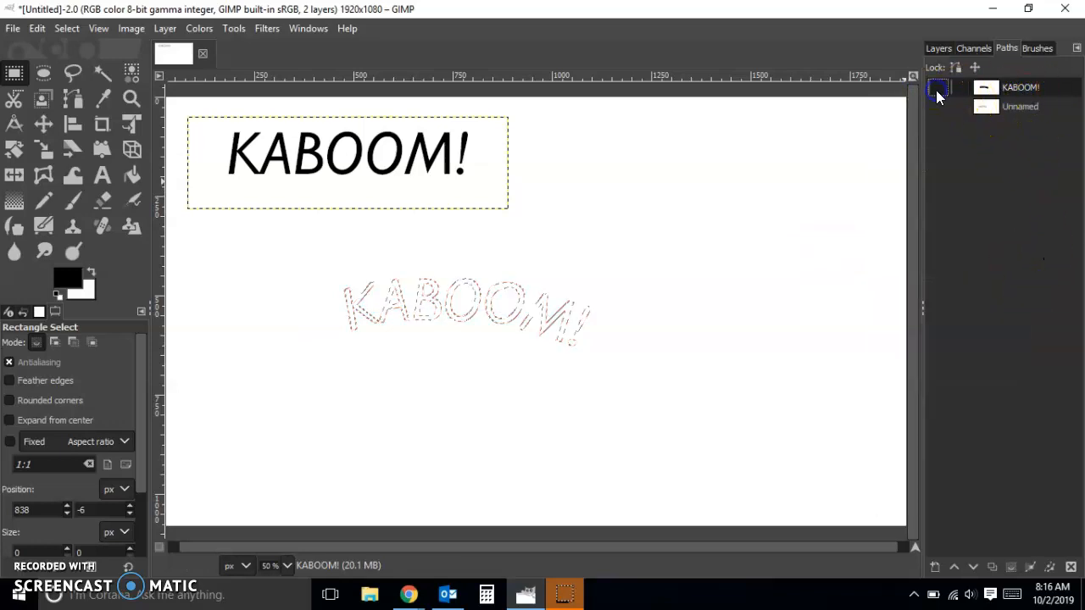
# Step: Create a new 1920 × 1080 px transparent layer named "Text" above the KABOOM! layer
pyautogui.click(928, 49)
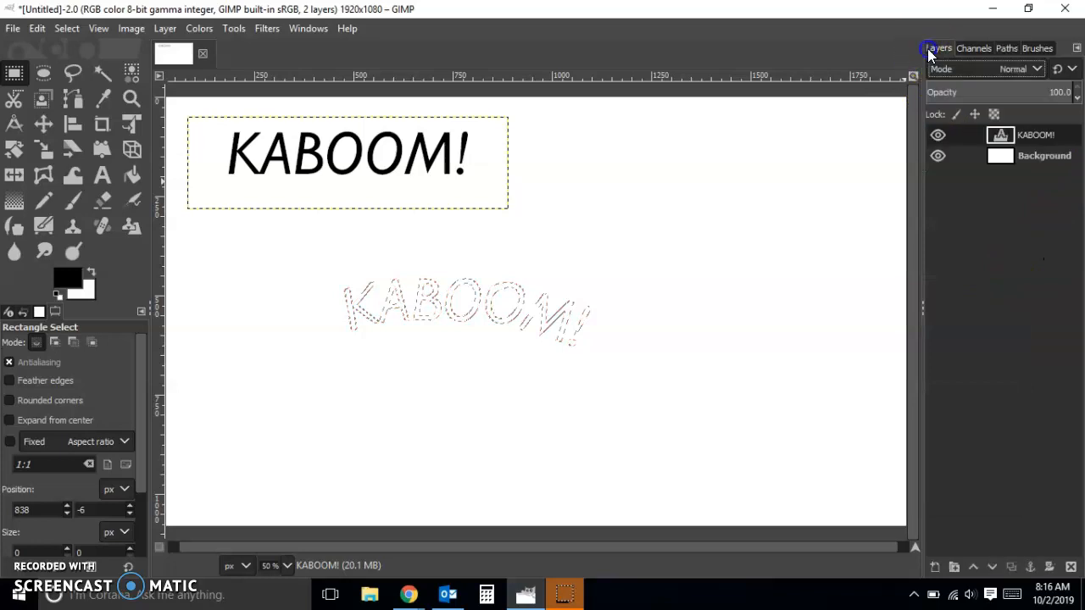
pyautogui.doubleClick(1011, 306)
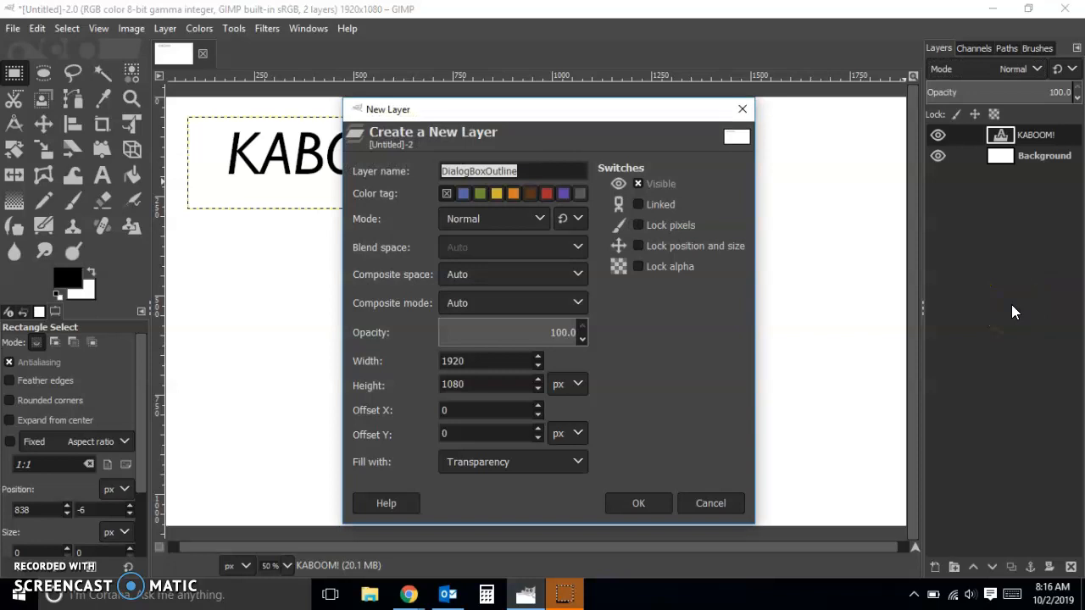
pyautogui.write('Text')
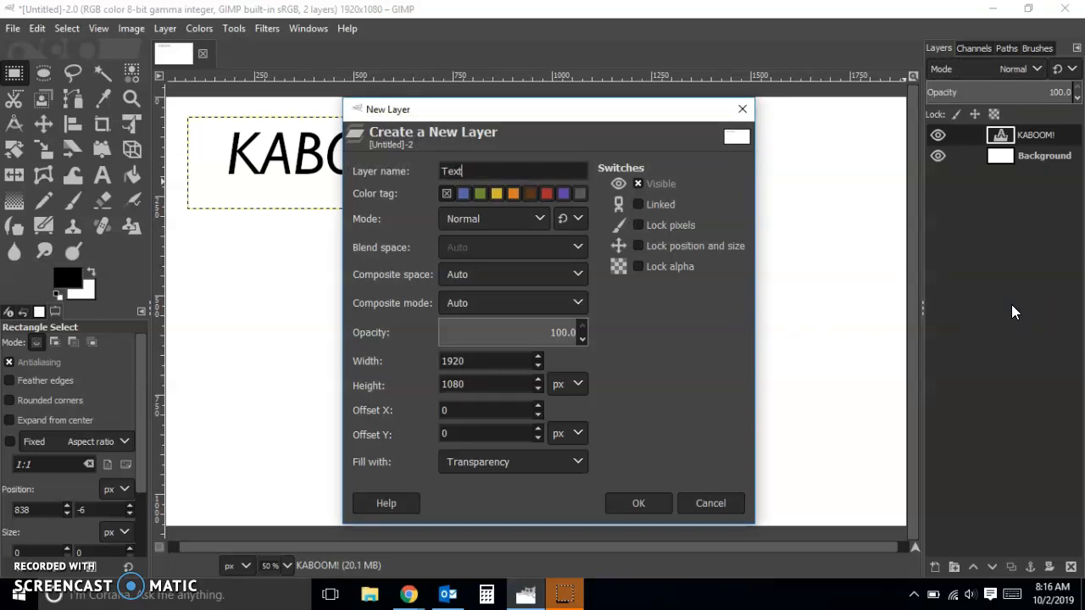
pyautogui.click(642, 502)
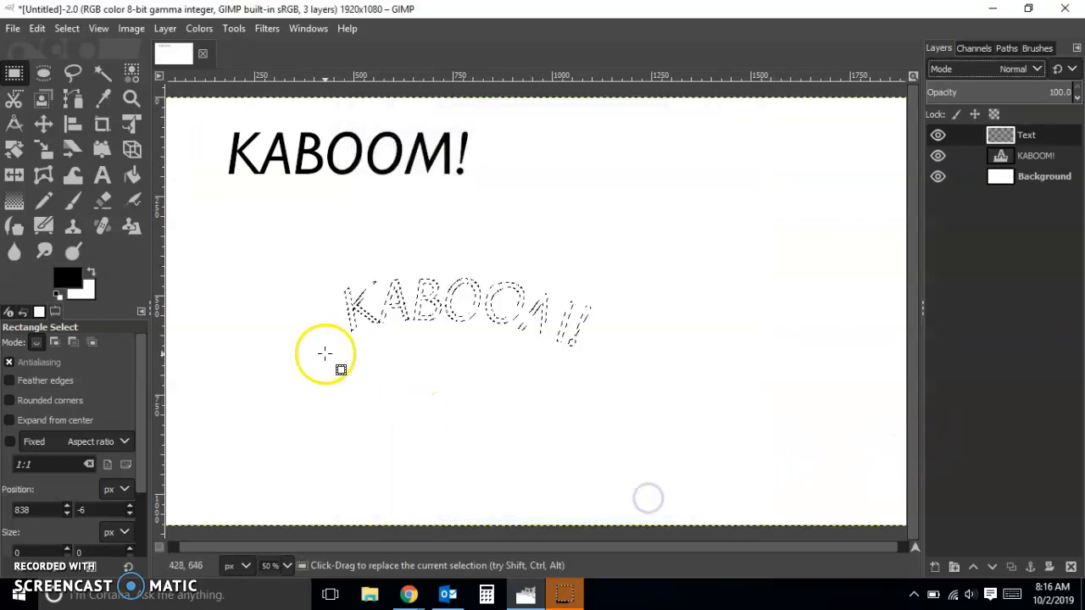
# Step: Set the foreground colour to red ee0e0e and fill the curved lettering selection with it on the Text layer
pyautogui.click(68, 277)
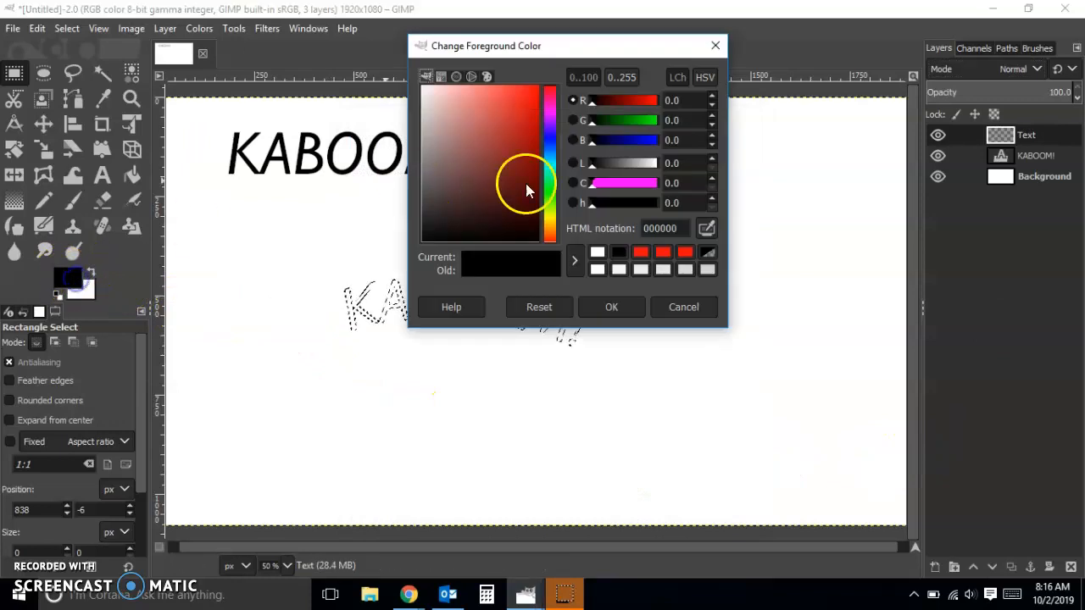
pyautogui.click(640, 252)
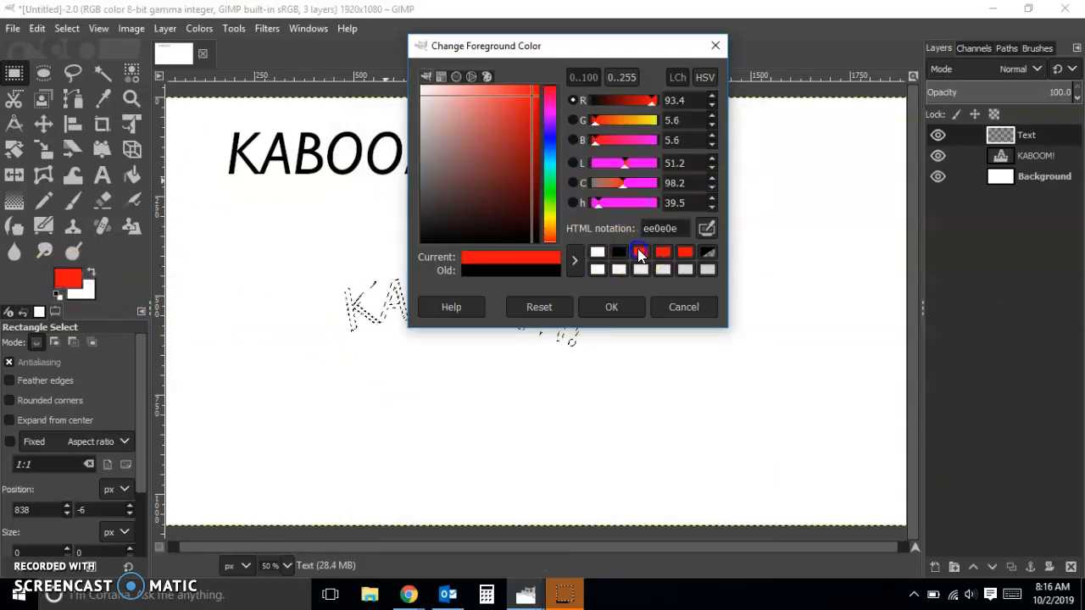
pyautogui.click(612, 308)
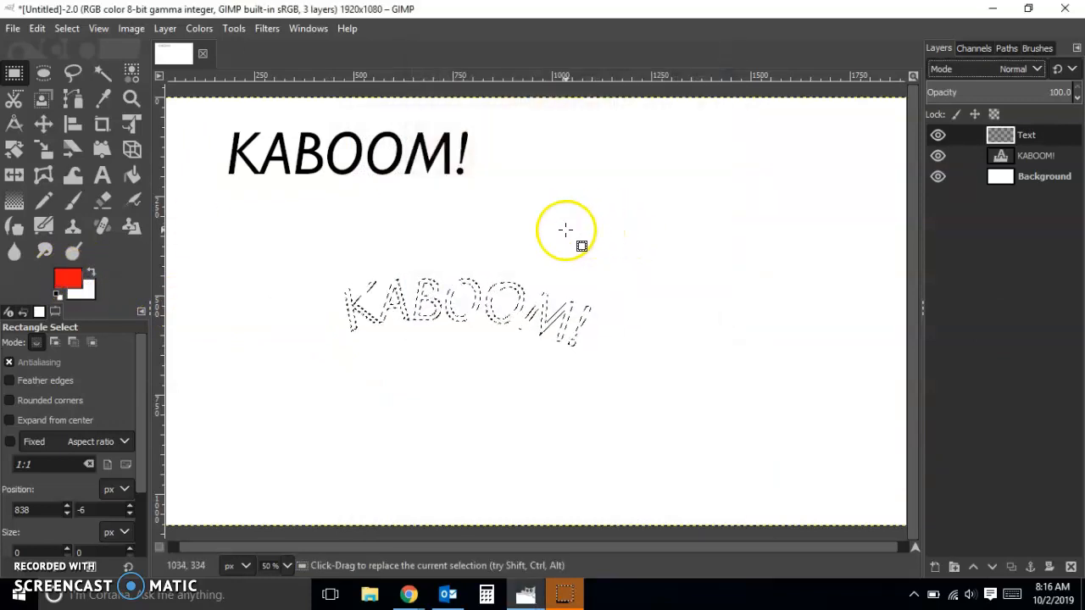
pyautogui.click(37, 28)
pyautogui.click(87, 309)
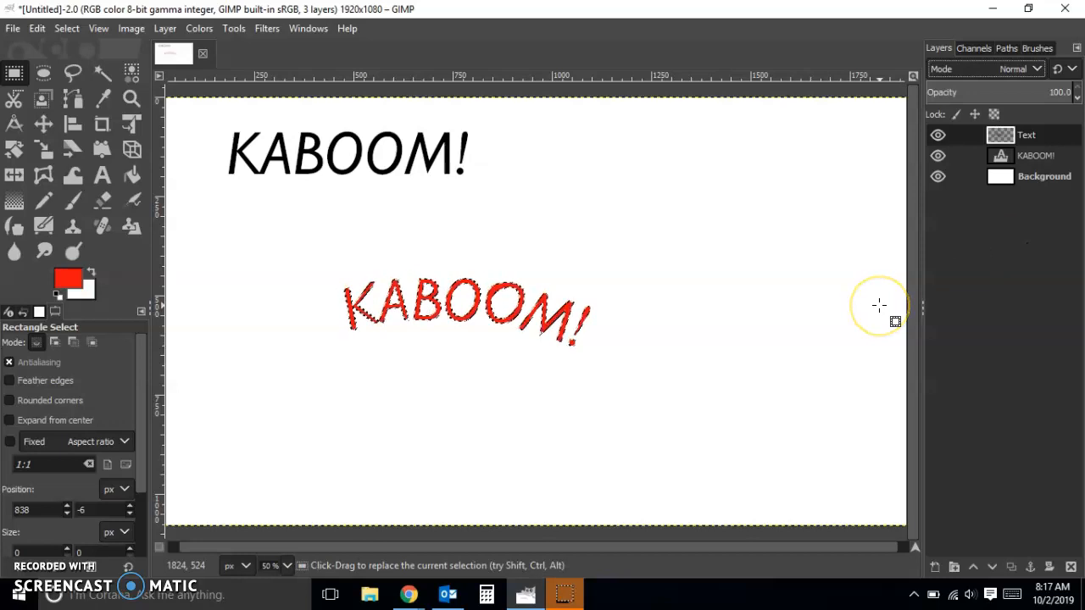
# Step: Create another transparent layer named "TextOutline" above the Text layer
pyautogui.hotkey('ctrl', 'shift', 'n')
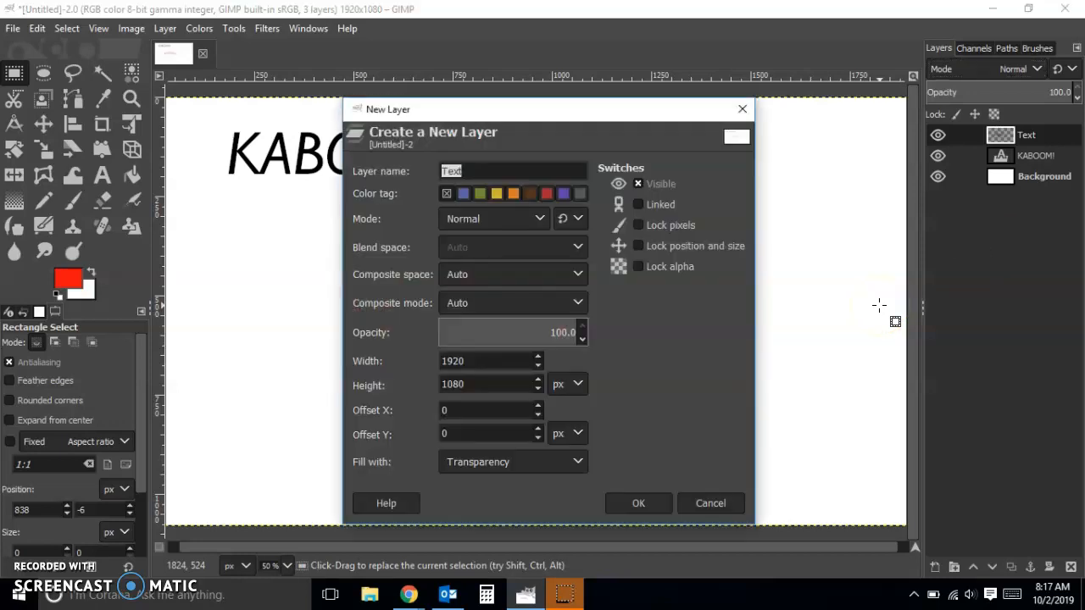
pyautogui.press('Right')
pyautogui.write('Outl')
pyautogui.click(634, 503)
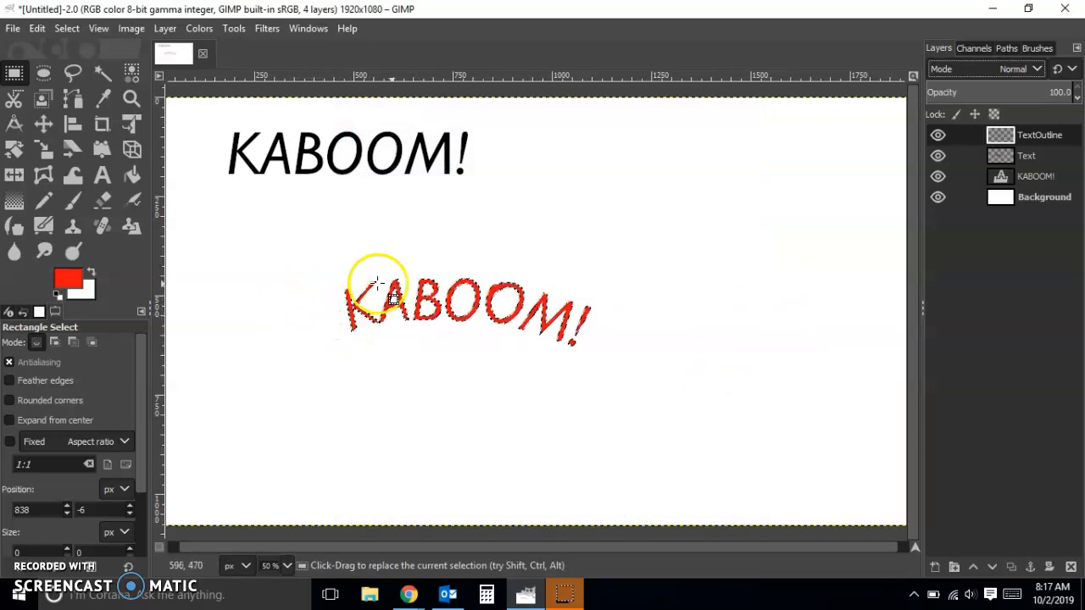
# Step: Grow the curved lettering selection by 15 px
pyautogui.click(69, 30)
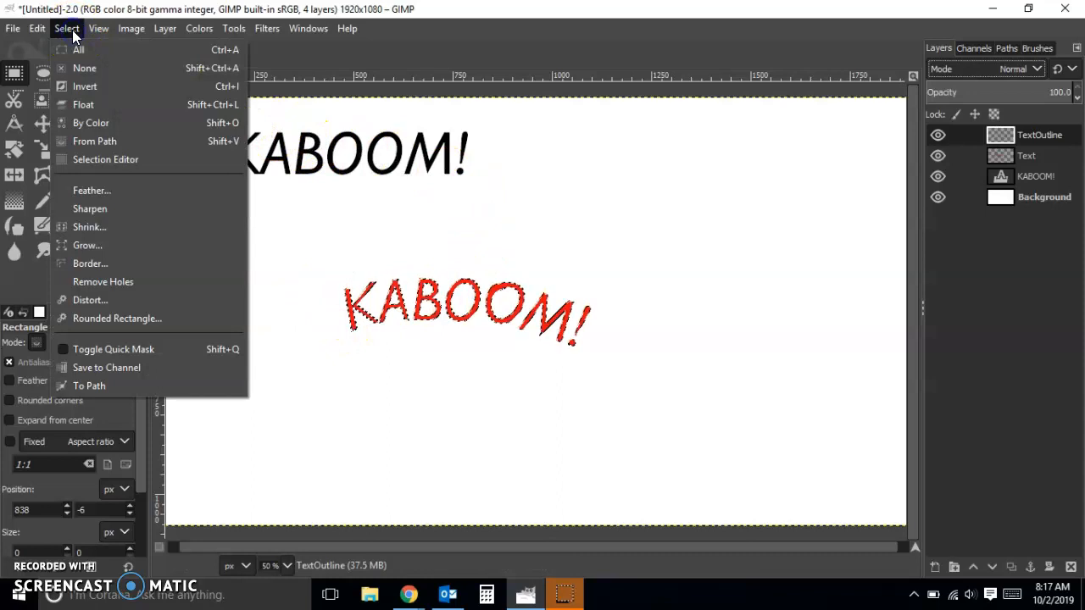
pyautogui.click(109, 245)
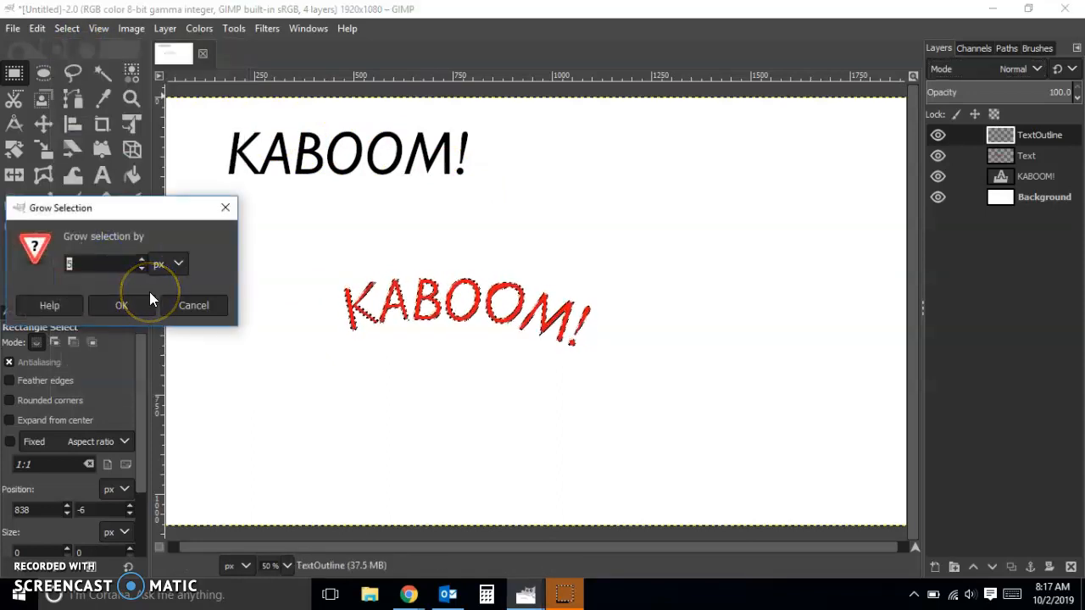
pyautogui.write('15')
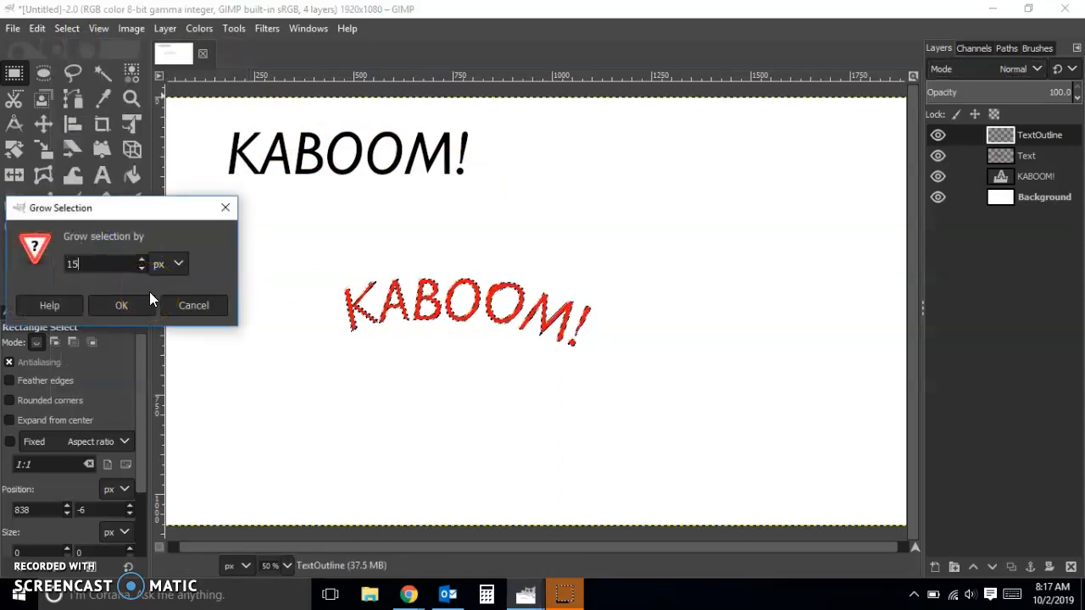
pyautogui.click(136, 303)
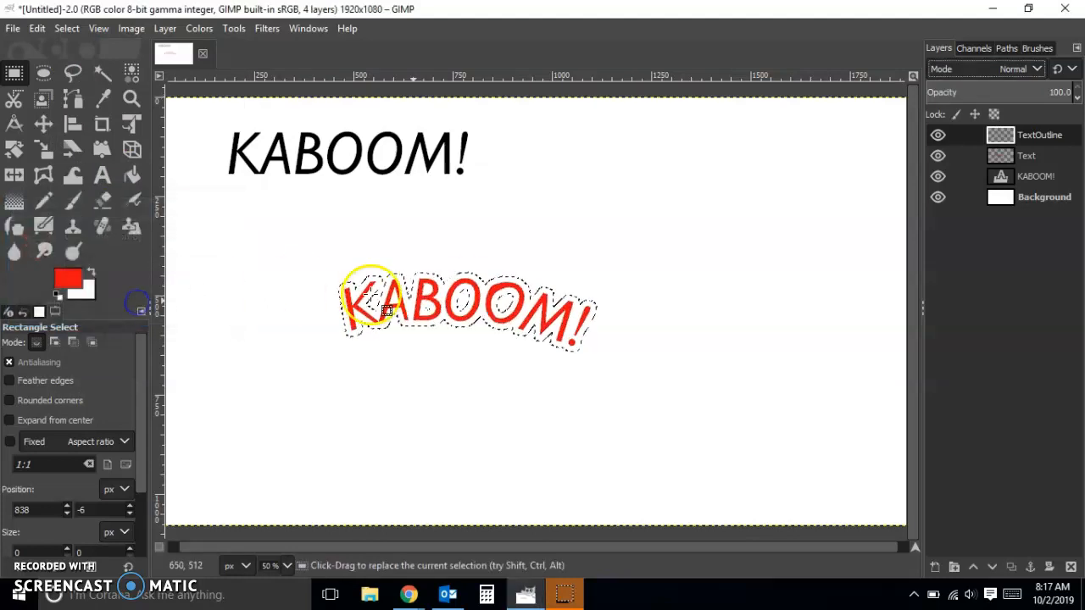
# Step: Move the TextOutline layer below the Text layer and fill the grown lettering selection on it with black
pyautogui.rightClick(1040, 142)
pyautogui.moveTo(1046, 150); pyautogui.dragTo(1039, 172)
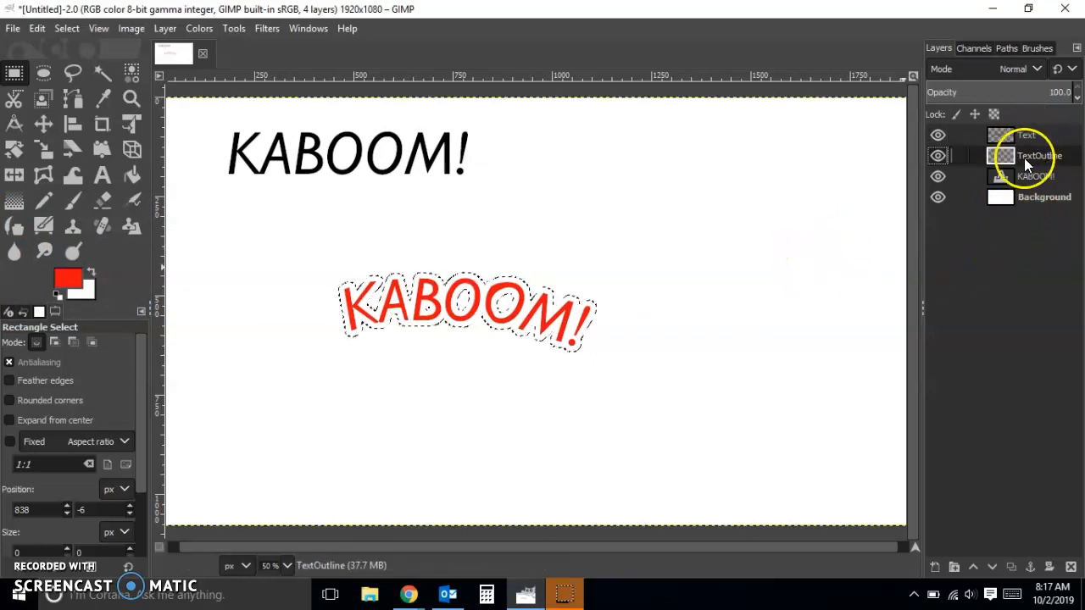
pyautogui.click(56, 295)
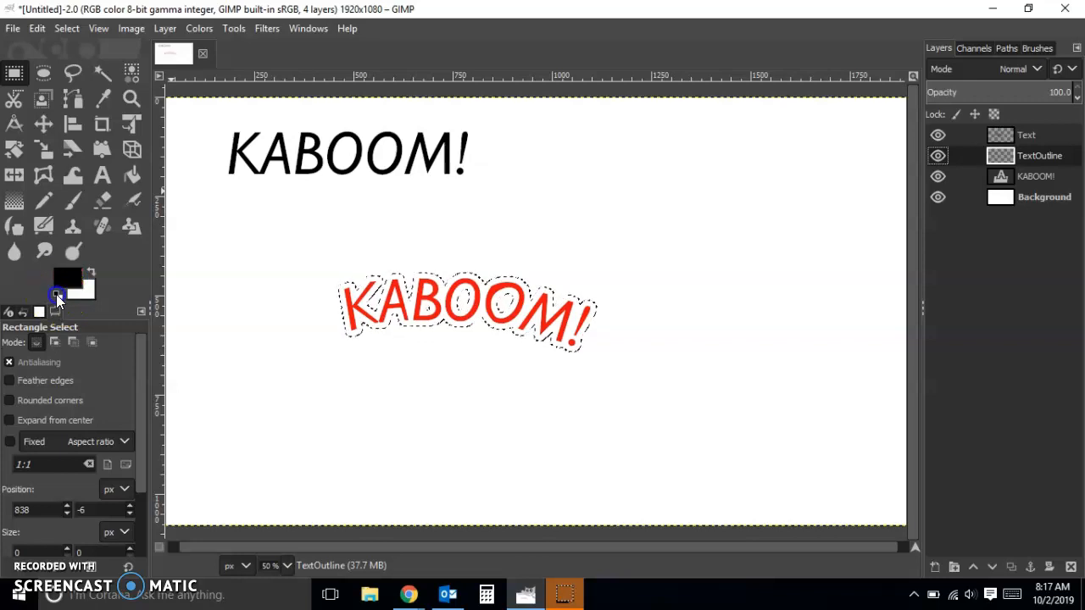
pyautogui.click(37, 30)
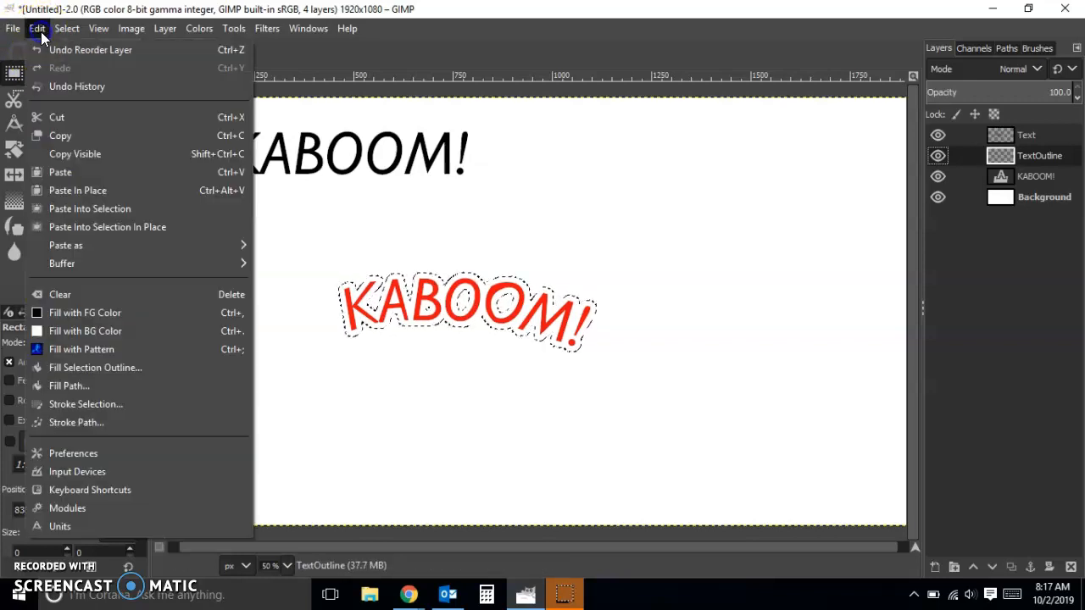
pyautogui.click(97, 312)
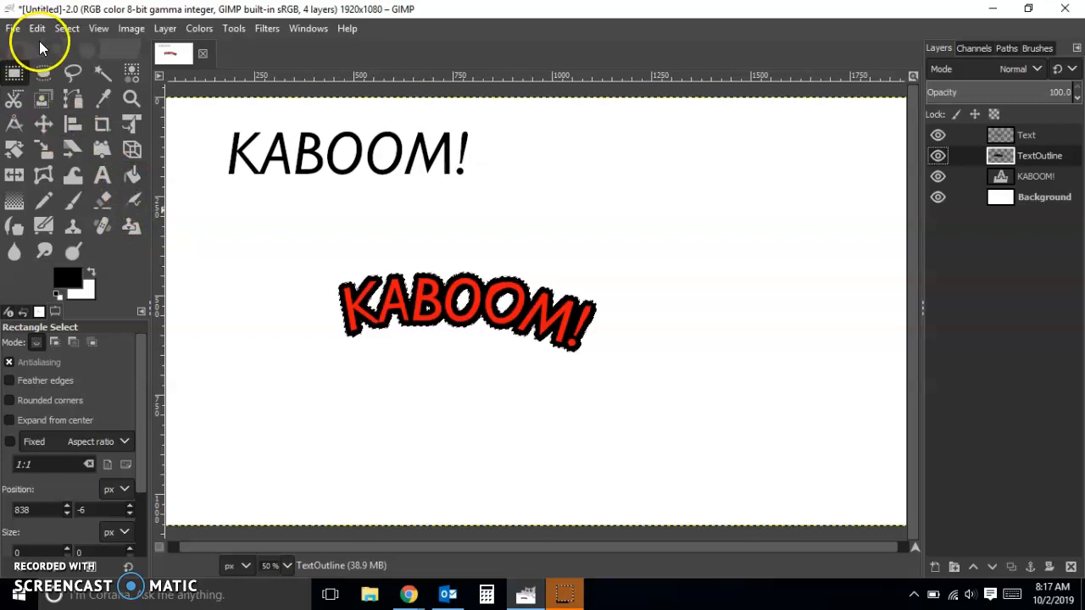
# Step: Clear the selection and merge the Text layer down into the TextOutline layer
pyautogui.click(67, 28)
pyautogui.click(98, 72)
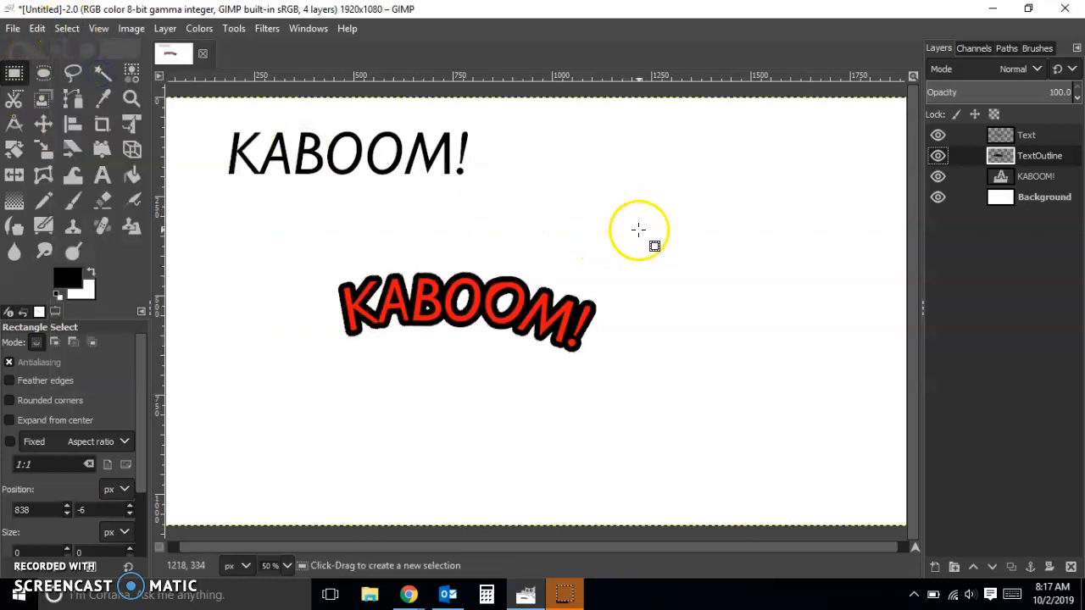
pyautogui.click(1039, 133)
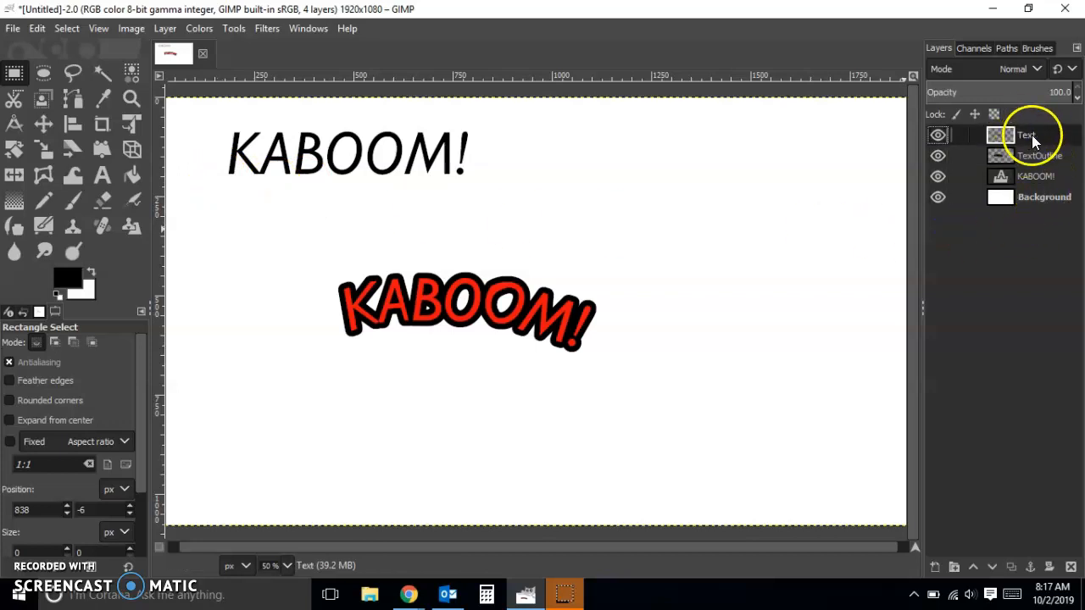
pyautogui.rightClick(1032, 135)
pyautogui.click(961, 206)
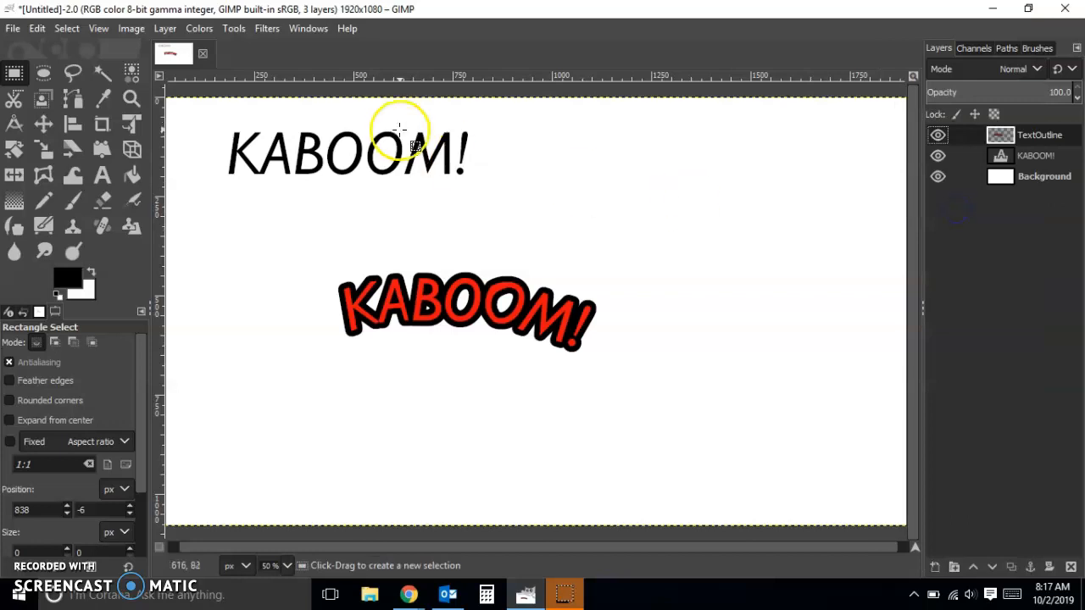
# Step: Move the outlined red lettering to the left and down, leaving a wide gap below the straight KABOOM! text
pyautogui.click(44, 124)
pyautogui.moveTo(518, 299); pyautogui.dragTo(392, 279)
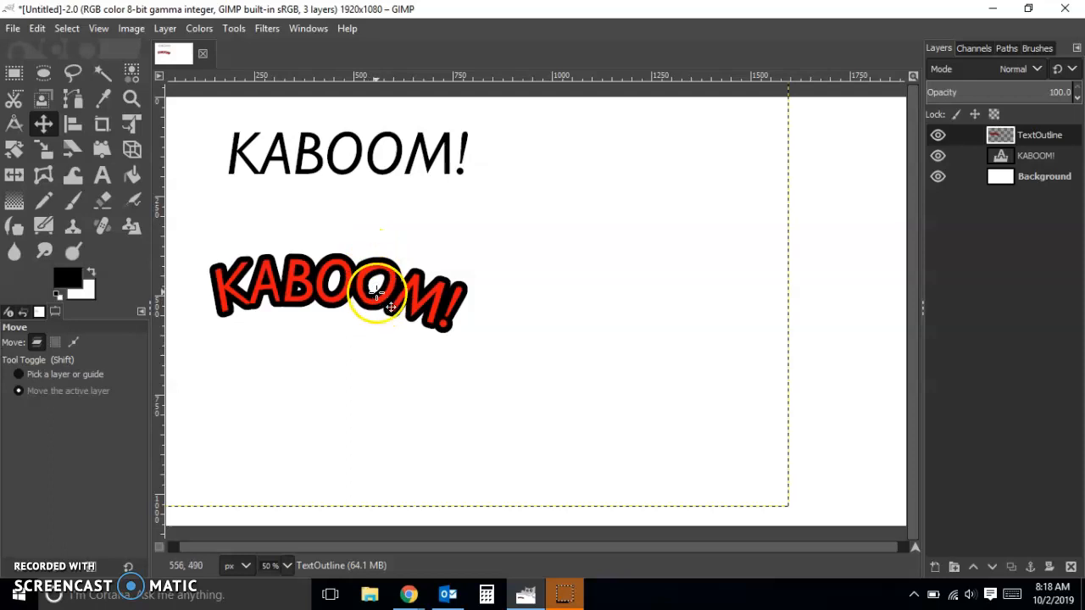
pyautogui.moveTo(373, 282); pyautogui.dragTo(380, 339)
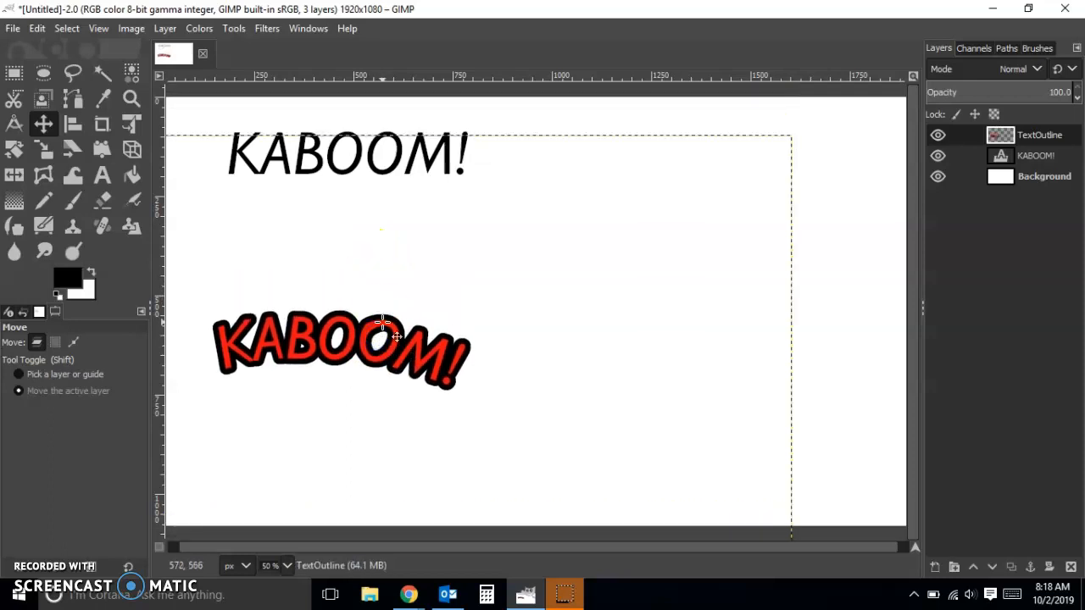
pyautogui.click(14, 72)
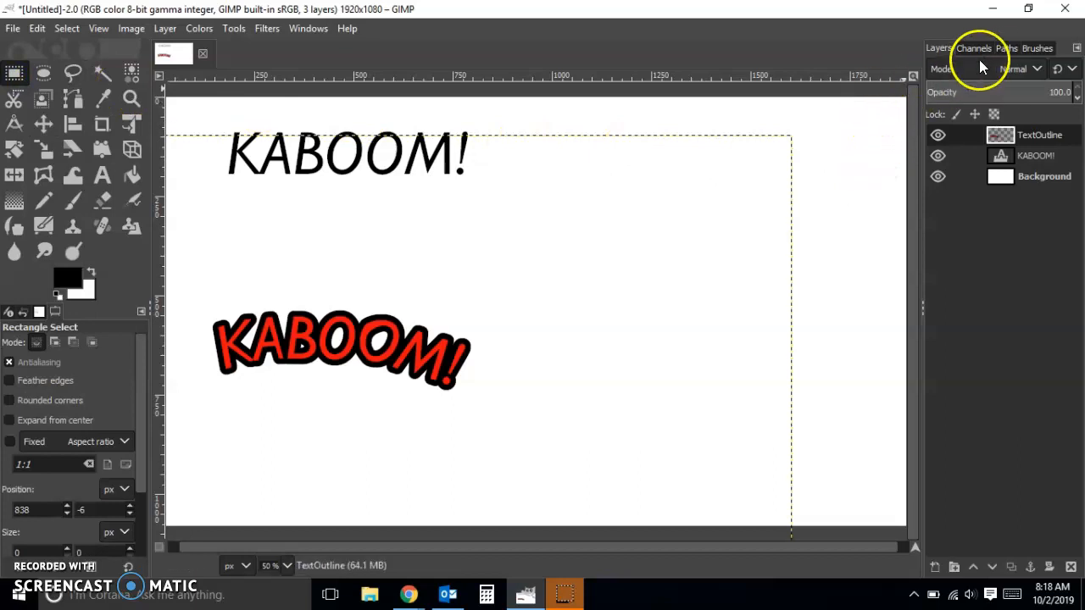
# Step: Delete both the KABOOM! path and the Unnamed path, then return to the layer list
pyautogui.click(1007, 48)
pyautogui.rightClick(1016, 87)
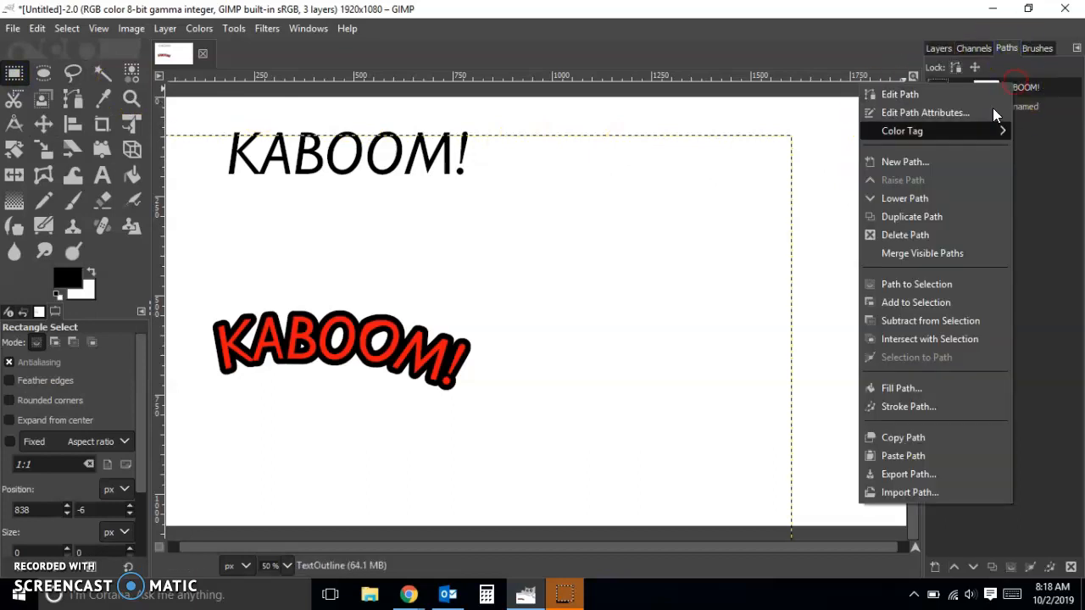
pyautogui.click(922, 238)
pyautogui.rightClick(1007, 88)
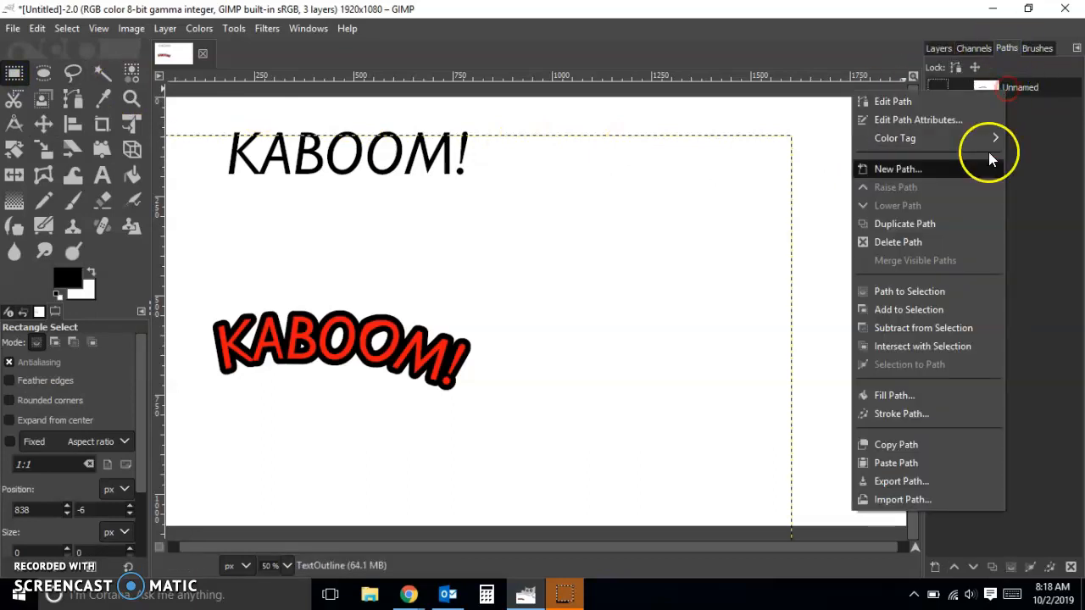
pyautogui.click(927, 240)
pyautogui.click(942, 48)
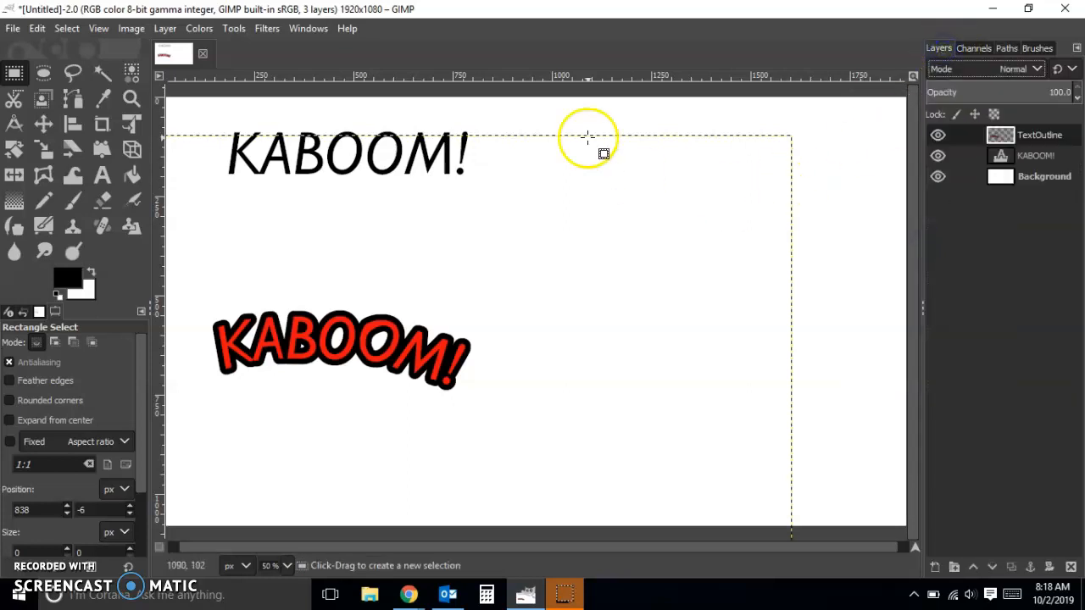
# Step: Move the straight KABOOM! text layer right and down to the upper middle of the canvas
pyautogui.click(1014, 155)
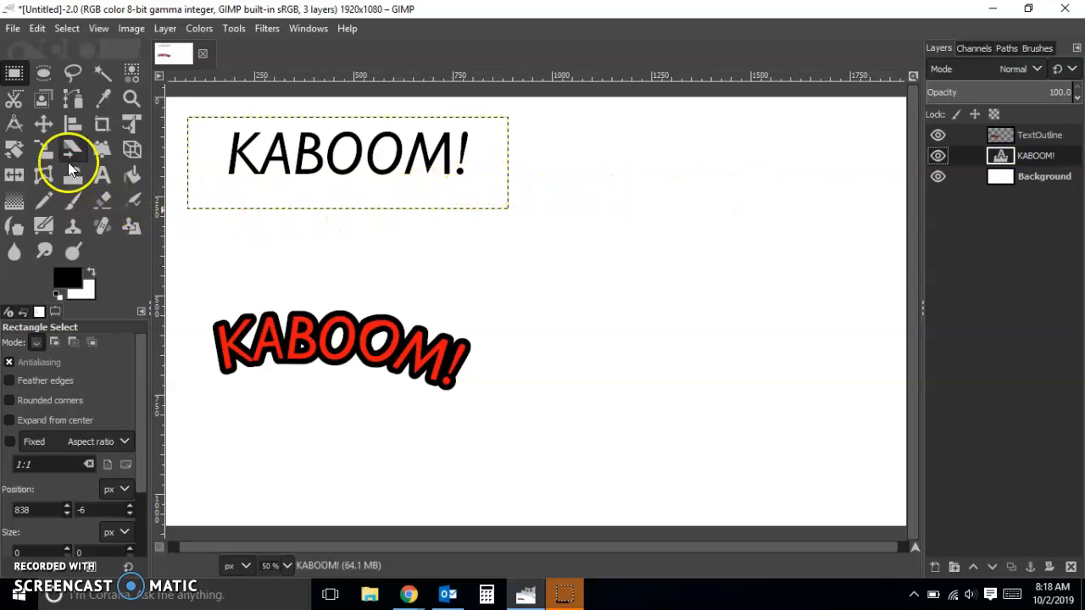
pyautogui.click(43, 123)
pyautogui.moveTo(413, 145); pyautogui.dragTo(634, 229)
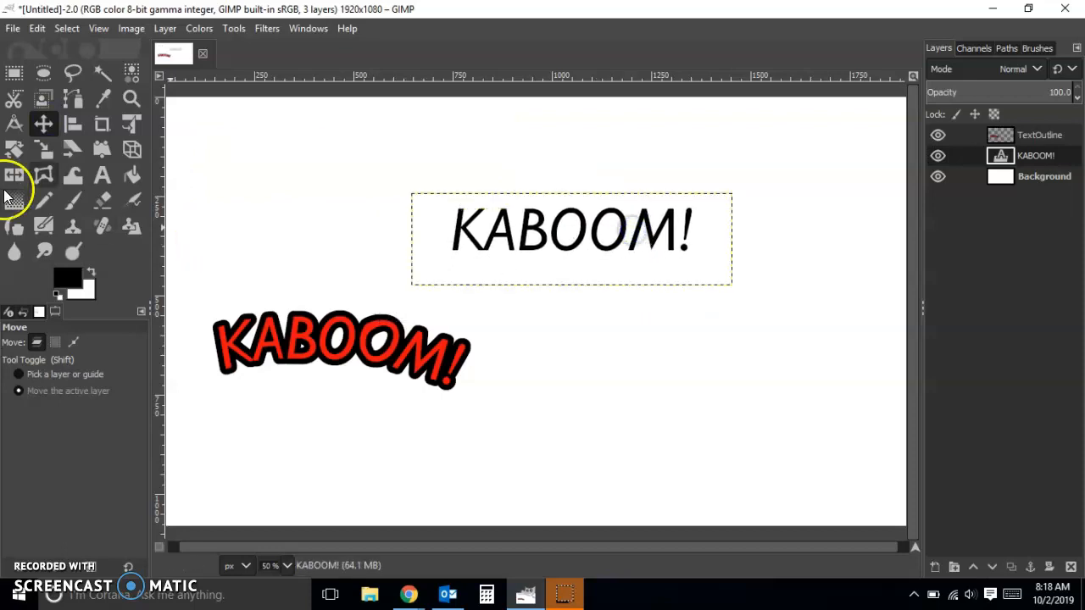
# Step: Extend the straight KABOOM! text box downward and insert a blank line above the word
pyautogui.click(102, 175)
pyautogui.click(584, 225)
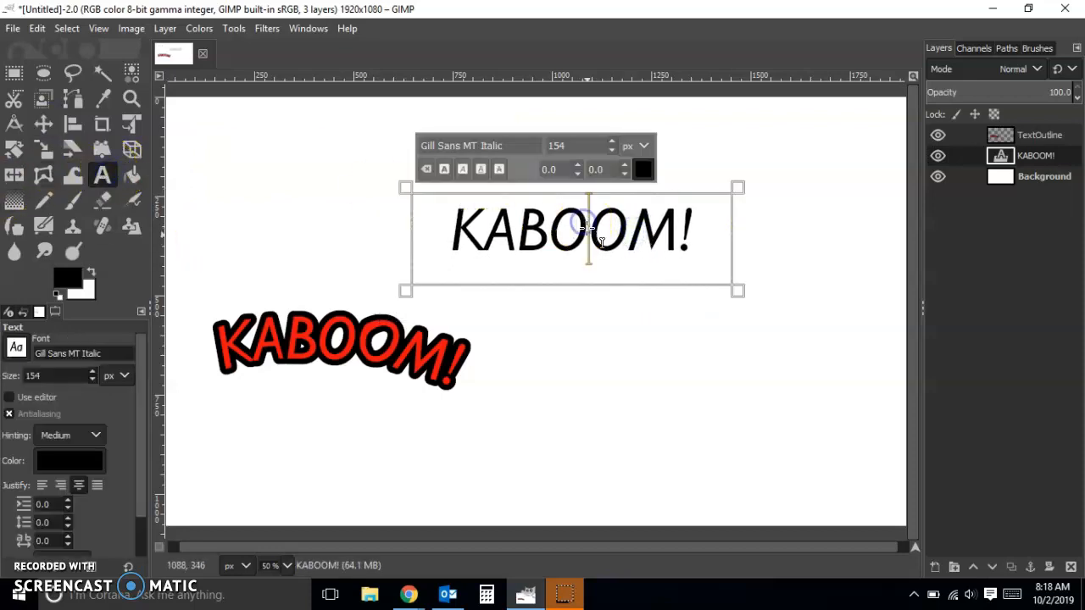
pyautogui.moveTo(569, 288); pyautogui.dragTo(554, 386)
pyautogui.click(458, 254)
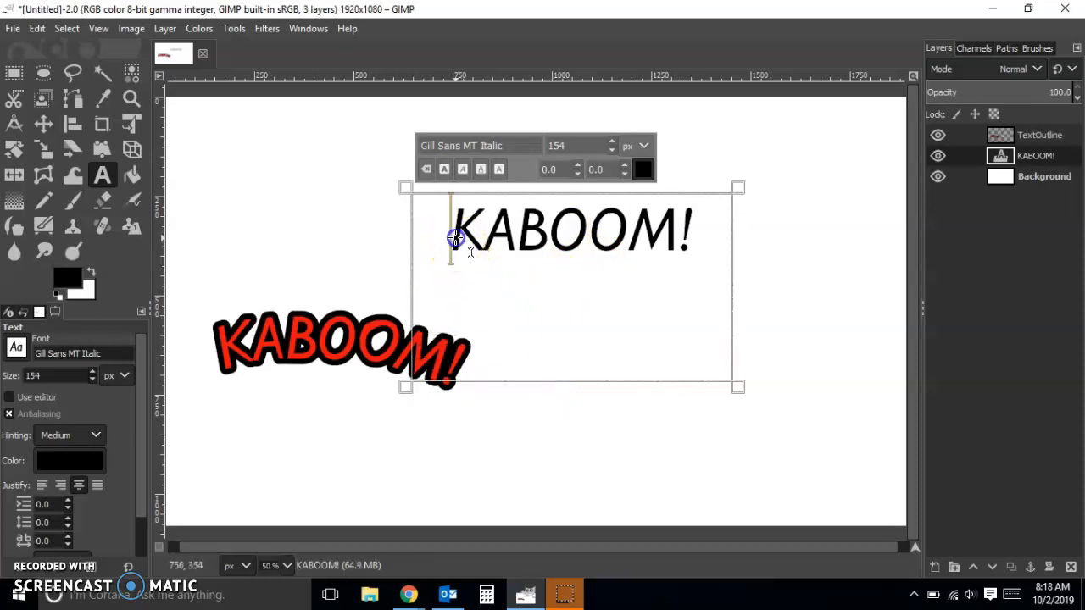
pyautogui.press('Return')
pyautogui.moveTo(562, 385); pyautogui.dragTo(569, 417)
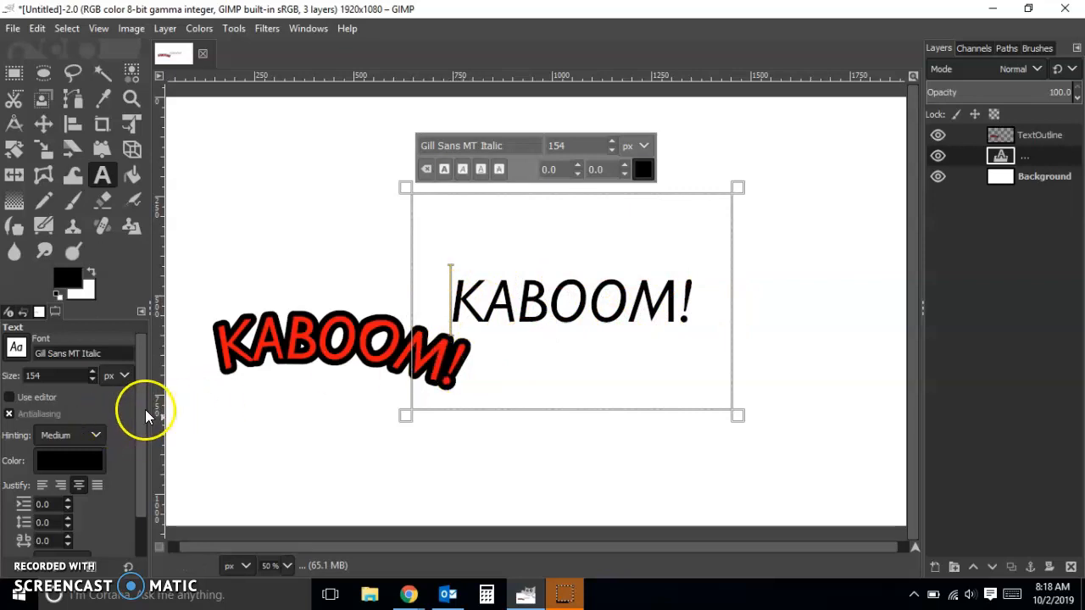
pyautogui.scroll(-2, 140, 412)
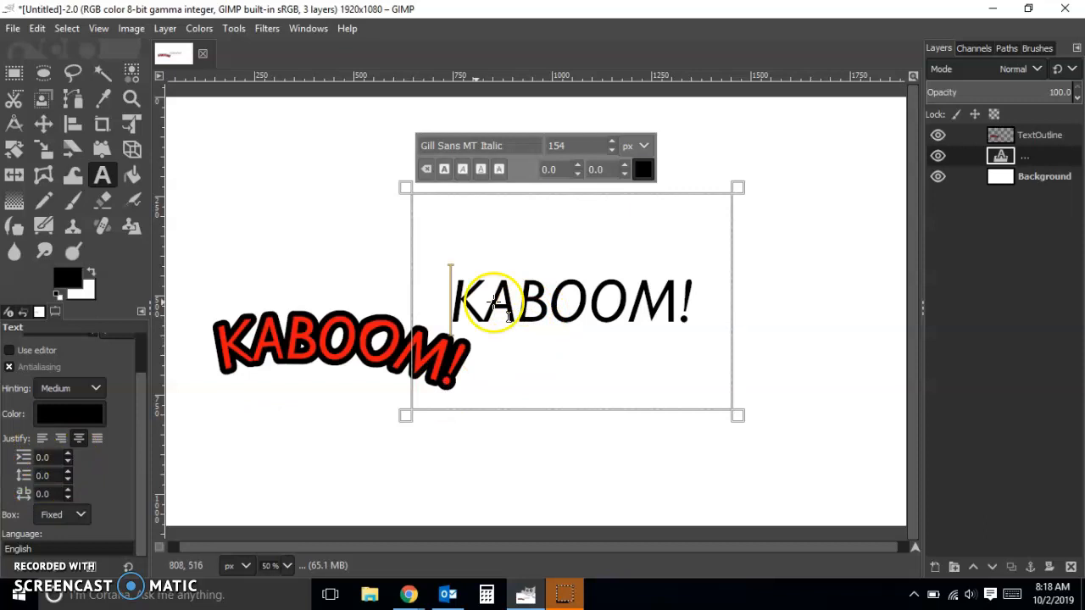
pyautogui.click(7, 74)
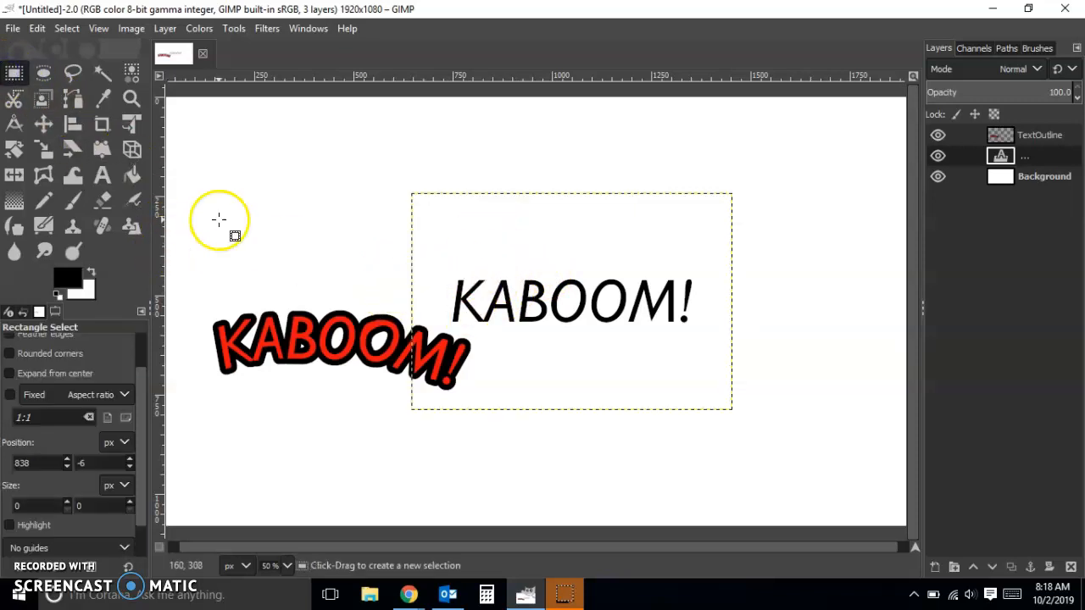
# Step: Draw a closed four-corner rectangular Cage Transform cage around the straight KABOOM! lettering
pyautogui.click(44, 175)
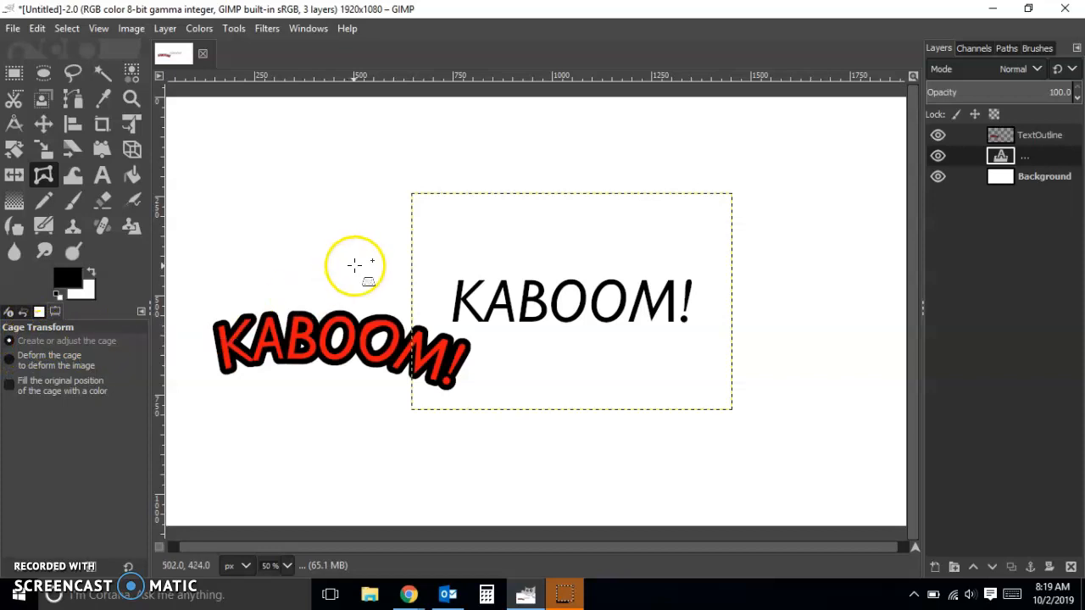
pyautogui.click(439, 251)
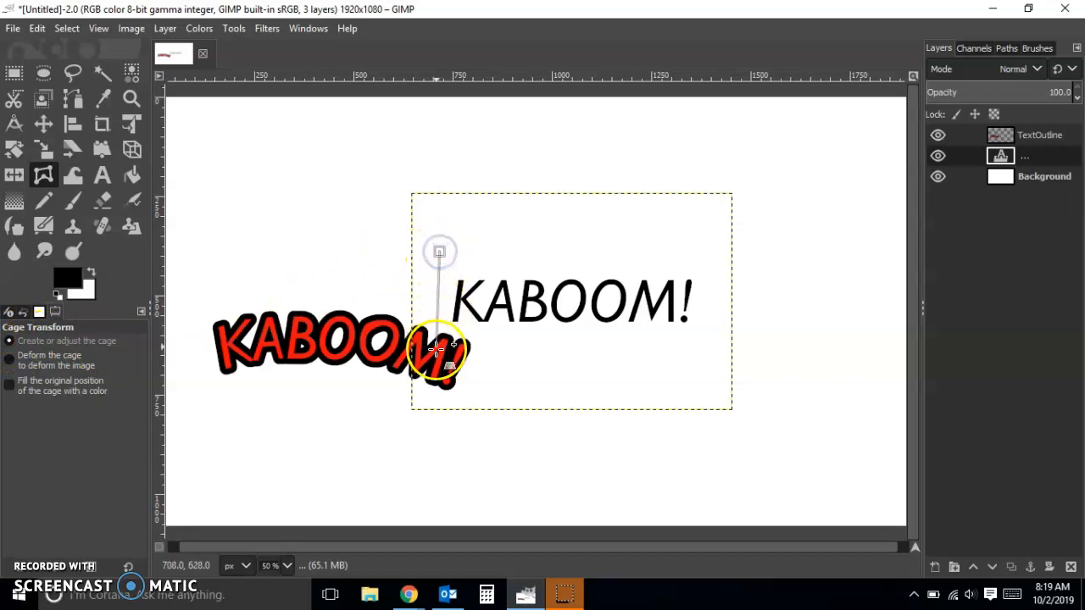
pyautogui.click(440, 353)
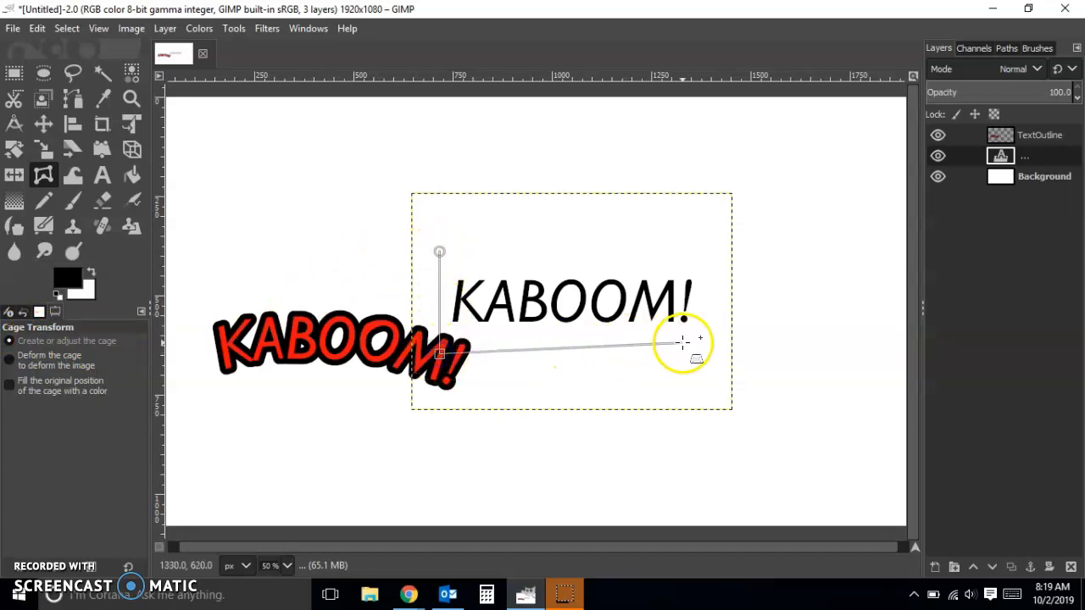
pyautogui.click(707, 352)
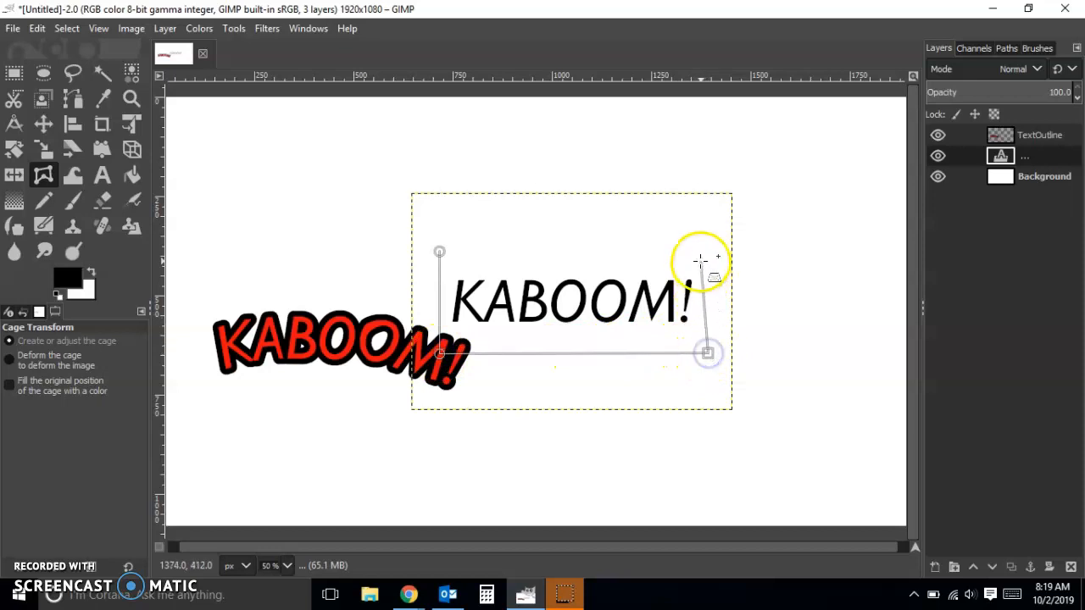
pyautogui.click(707, 249)
pyautogui.click(439, 250)
pyautogui.moveTo(439, 250); pyautogui.dragTo(439, 248)
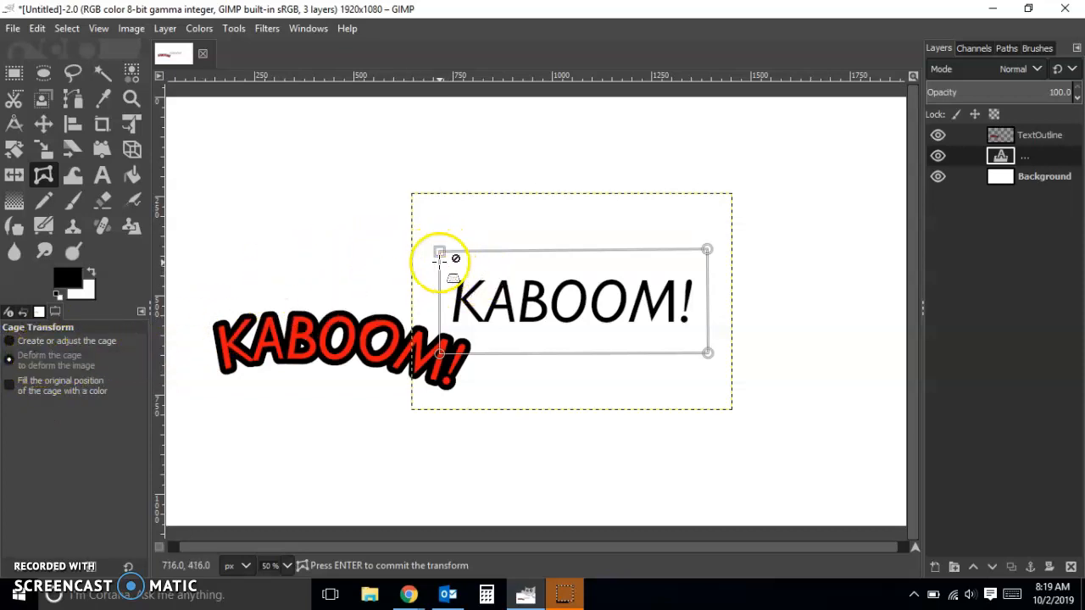
# Step: Arch the lettering by pulling the cage's upper corners outward and up and its lower corners inward, and apply the transform
pyautogui.moveTo(438, 252); pyautogui.dragTo(381, 215)
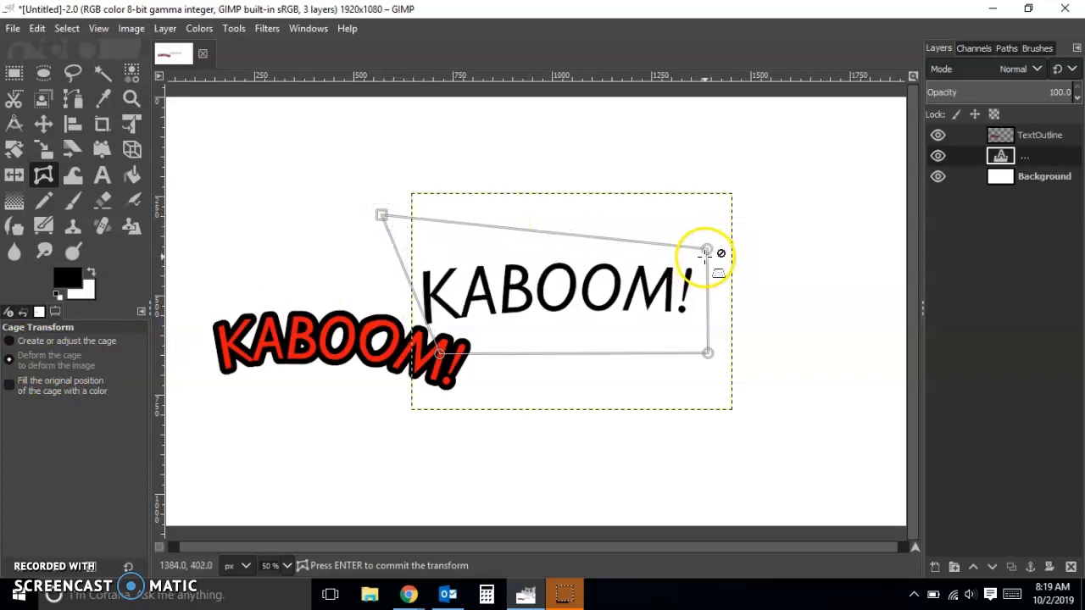
pyautogui.moveTo(709, 250); pyautogui.dragTo(769, 212)
pyautogui.click(673, 289)
pyautogui.moveTo(439, 353); pyautogui.dragTo(470, 349)
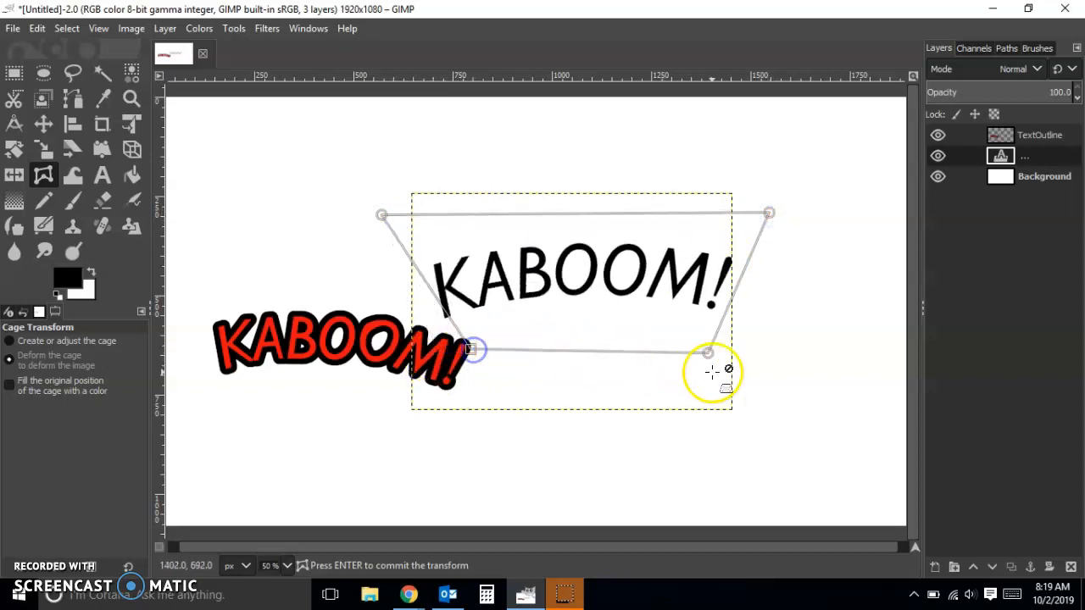
pyautogui.moveTo(710, 352); pyautogui.dragTo(693, 350)
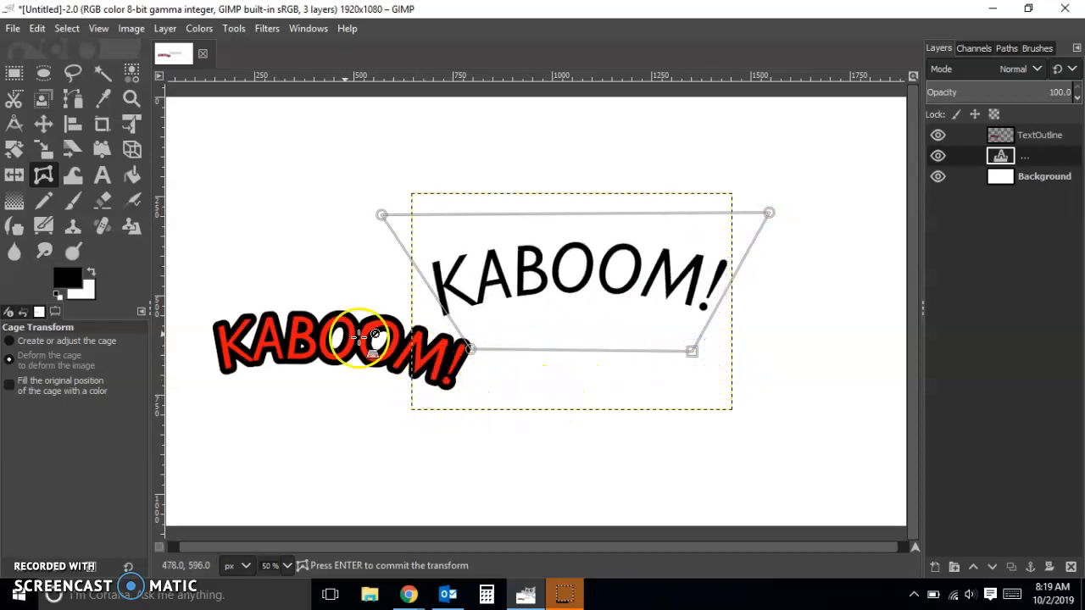
pyautogui.moveTo(693, 352); pyautogui.dragTo(681, 358)
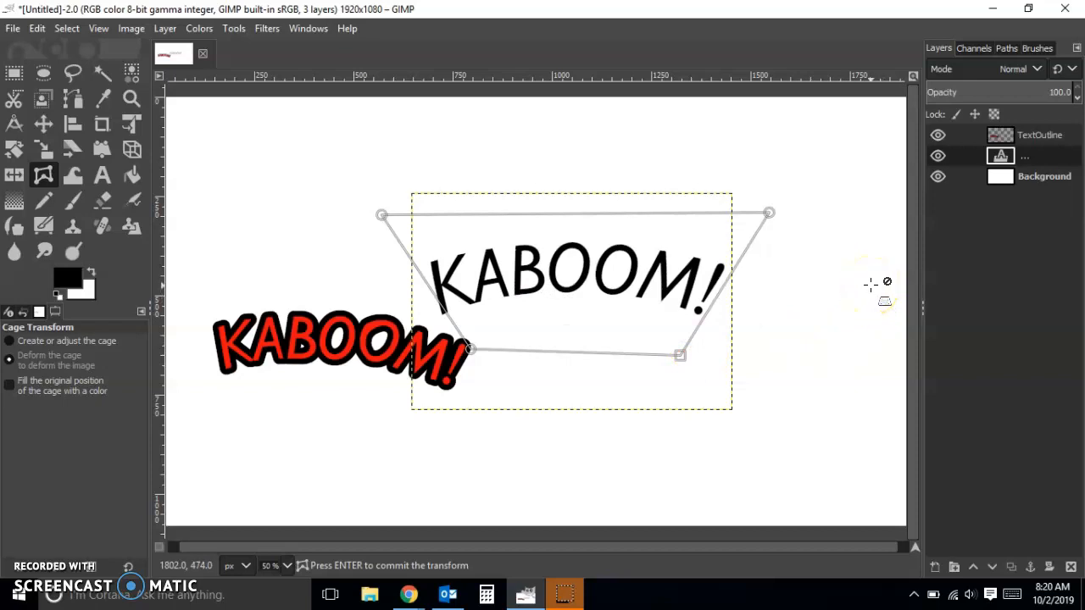
pyautogui.click(13, 73)
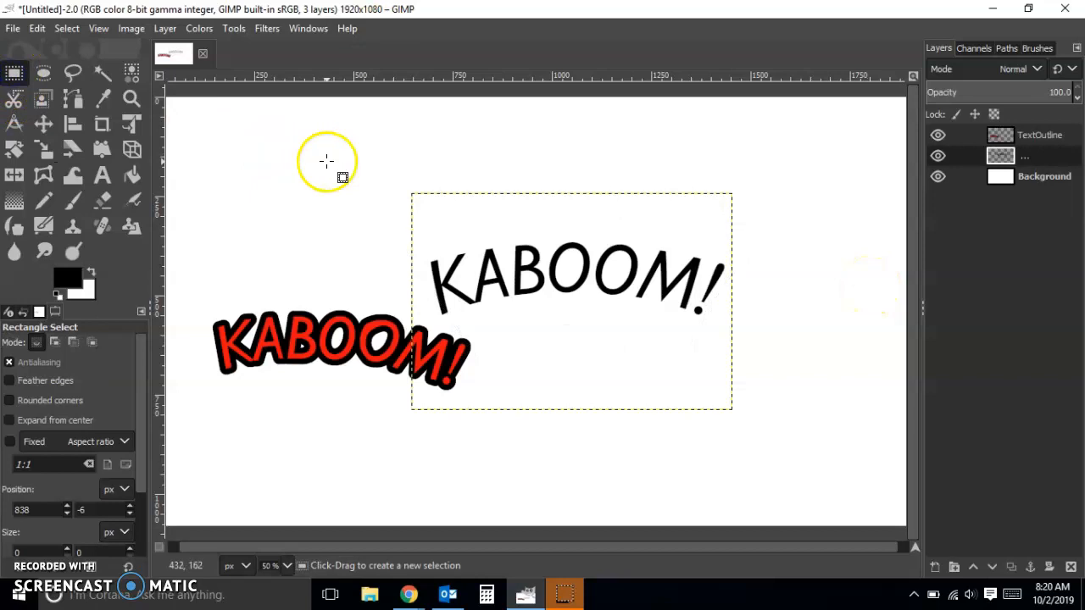
# Step: Select the black arched KABOOM! lettering by colour
pyautogui.click(128, 74)
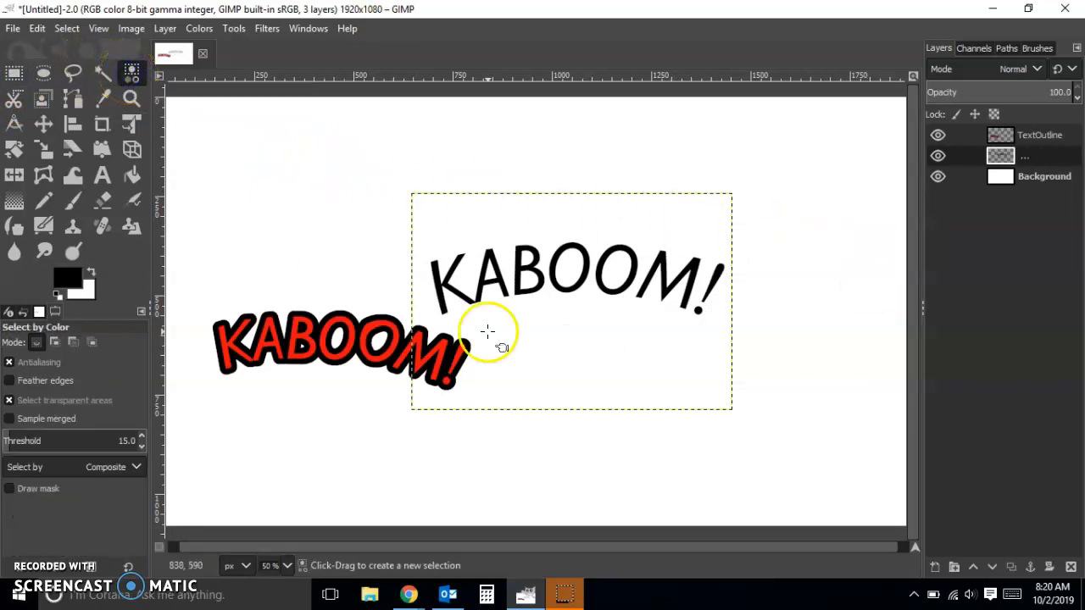
pyautogui.click(434, 273)
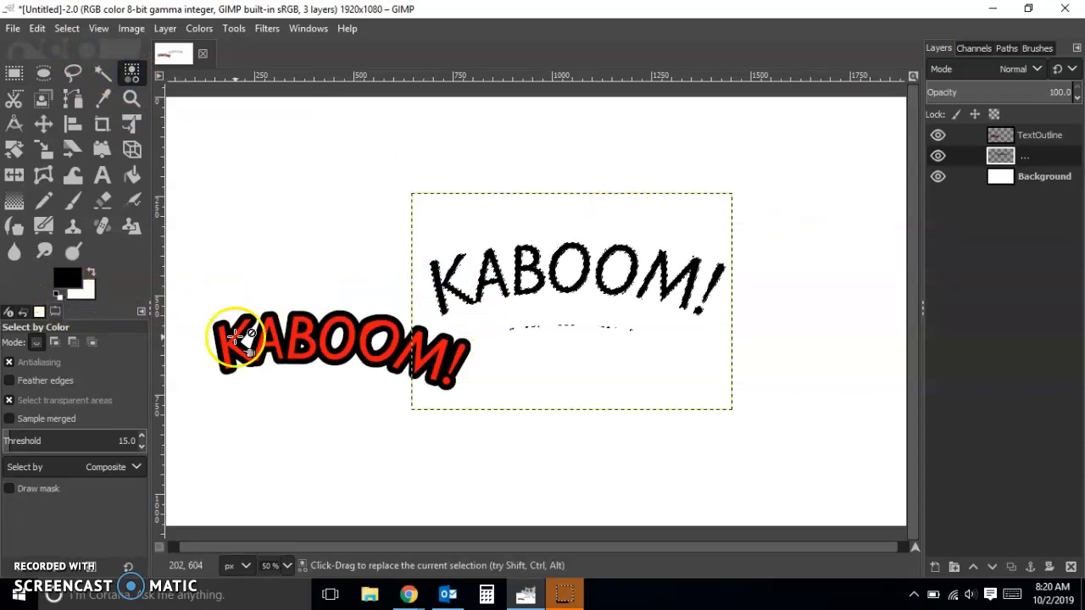
# Step: Sample the red of the outlined lettering on the TextOutline layer and fill the selected arched KABOOM! lettering on its own layer with it
pyautogui.click(103, 100)
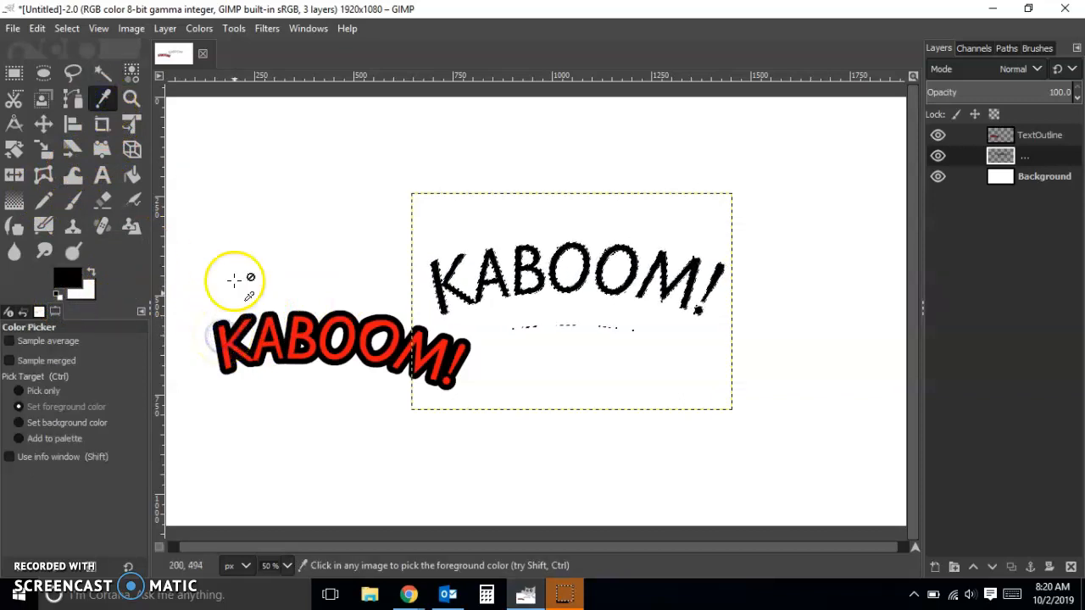
pyautogui.click(1045, 176)
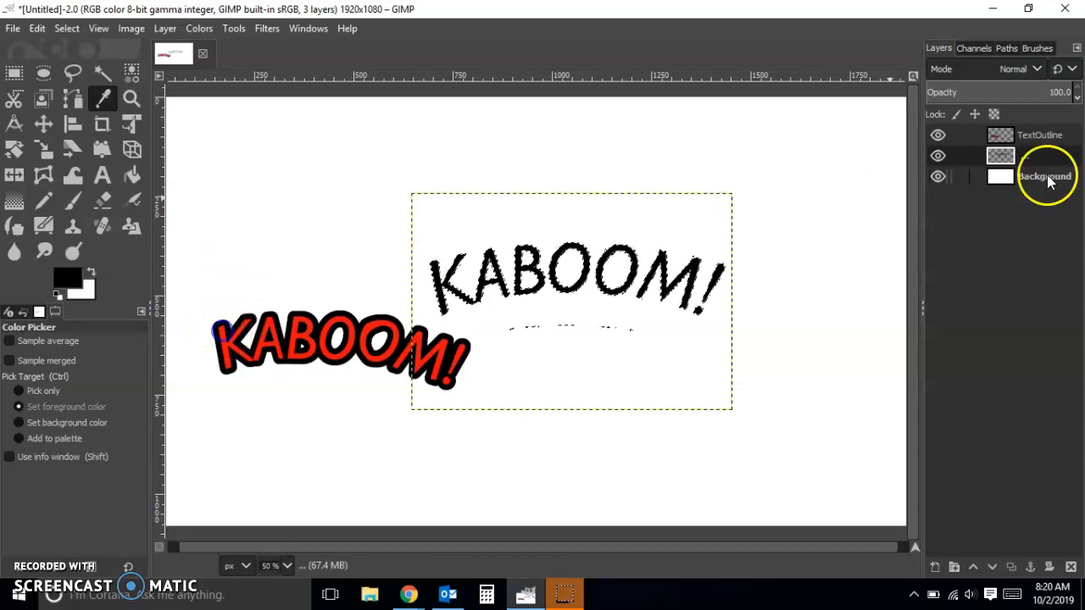
pyautogui.click(1027, 131)
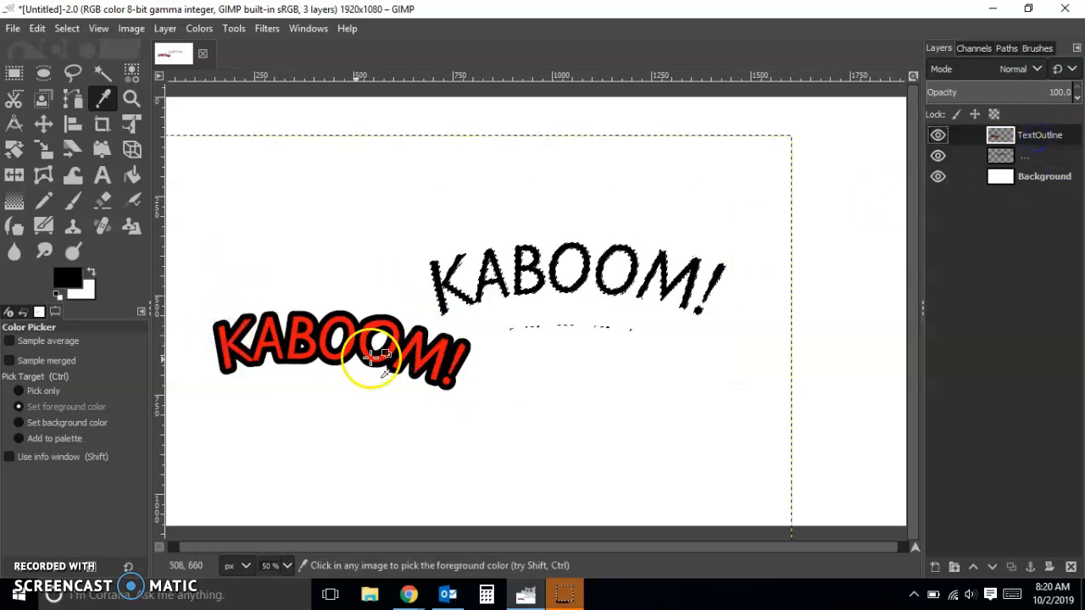
pyautogui.click(221, 330)
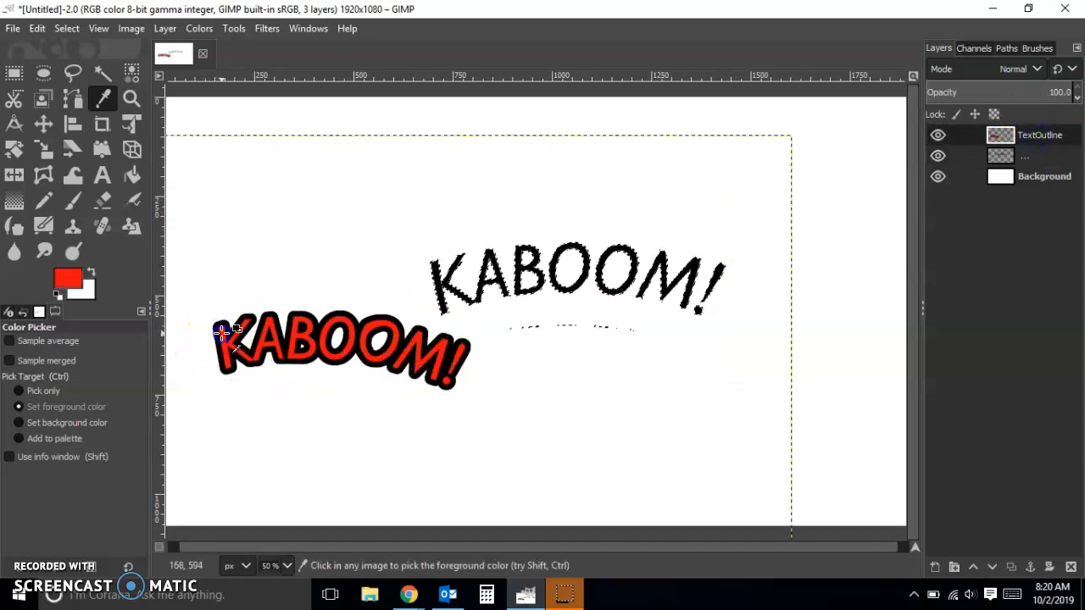
pyautogui.click(1051, 158)
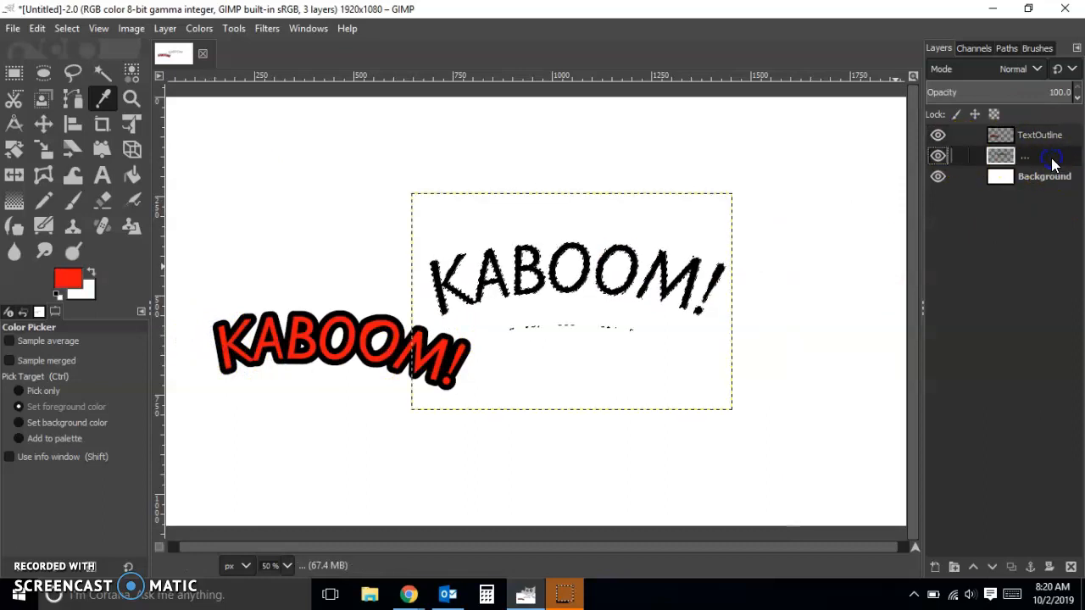
pyautogui.click(47, 27)
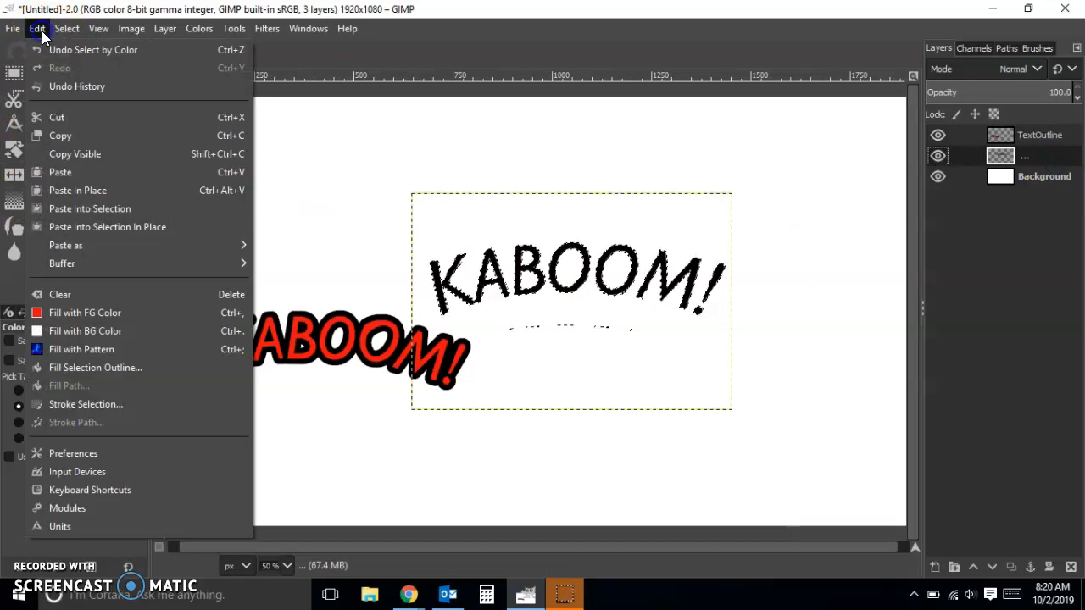
pyautogui.click(116, 313)
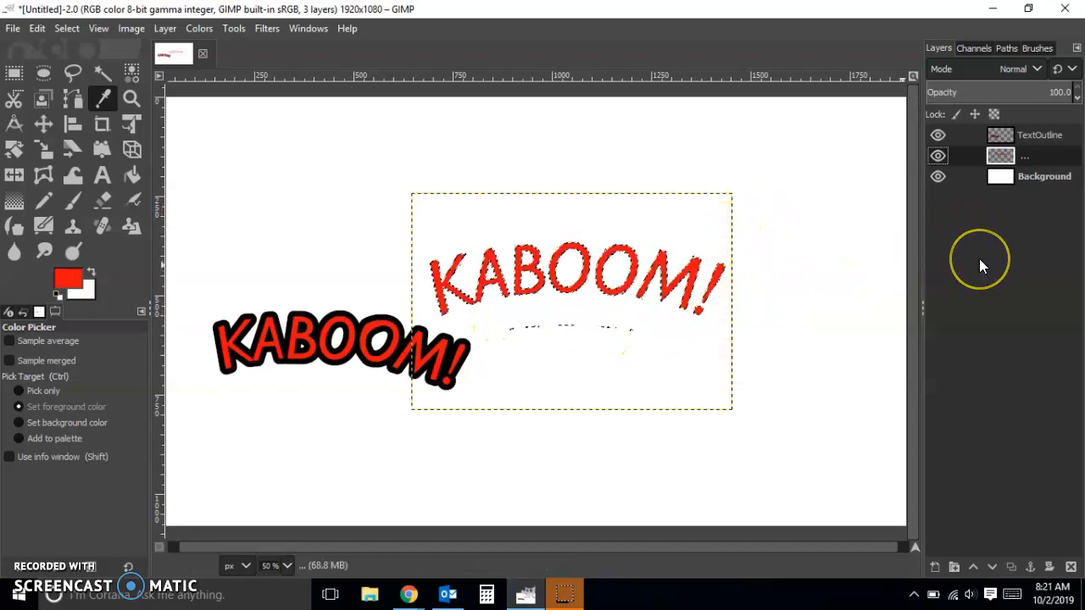
# Step: Create a transparent 1920 × 1080 px layer named TextOutline2 and place it beneath the arched text layer
pyautogui.hotkey('shift', 'ctrl', 'n')
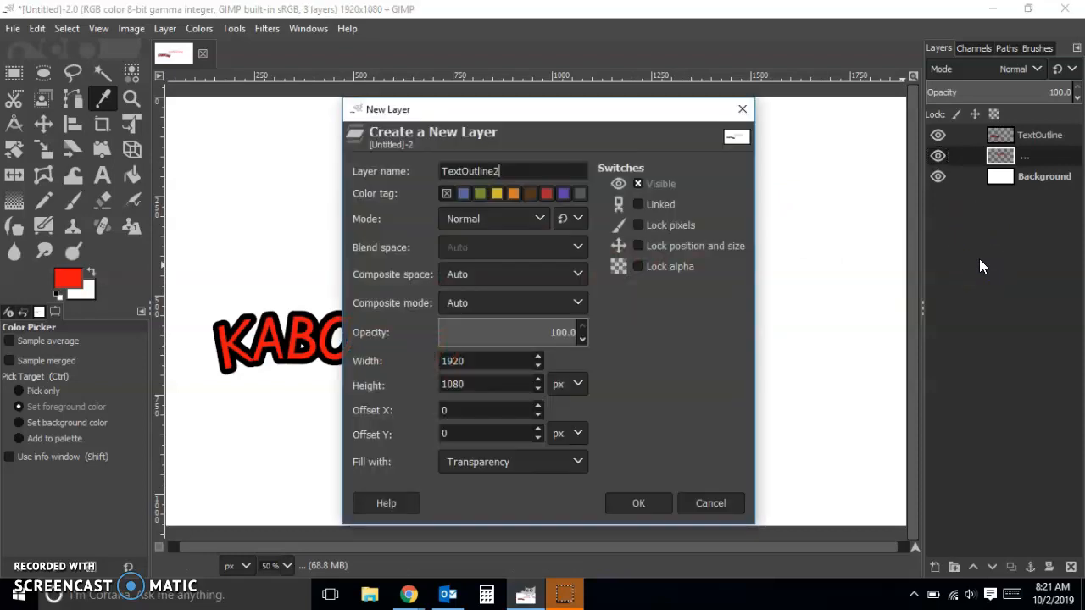
pyautogui.click(631, 503)
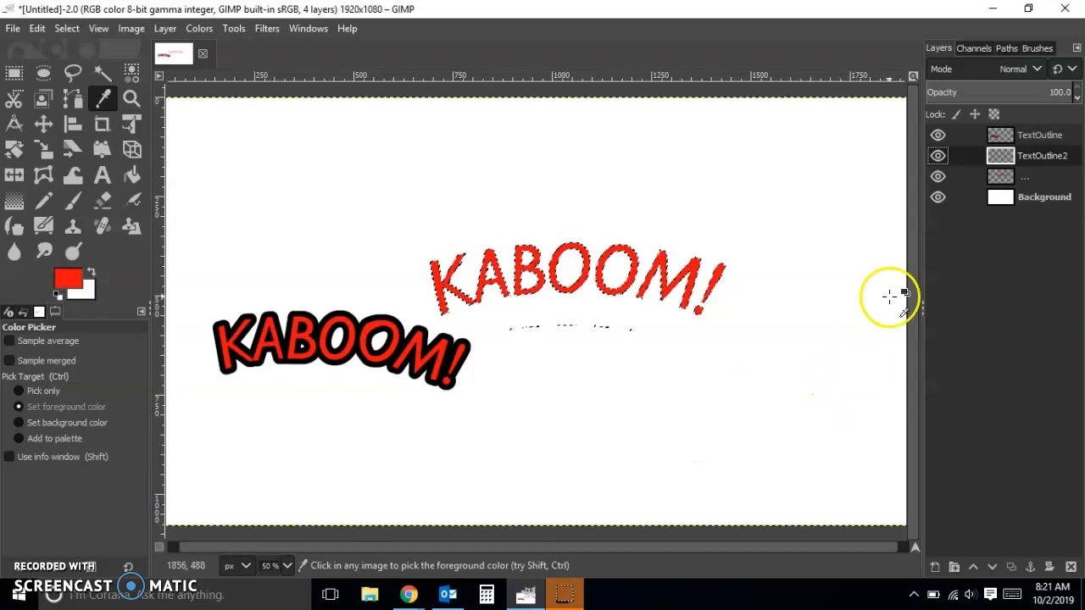
pyautogui.moveTo(1034, 156); pyautogui.dragTo(1034, 177)
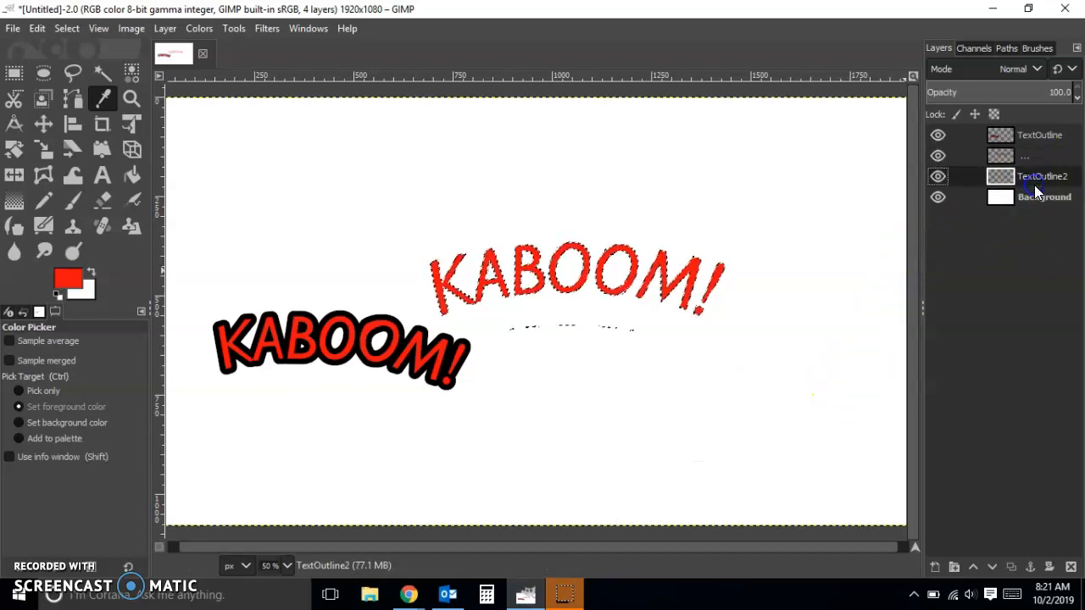
# Step: Grow the arched lettering selection and fill it with black on the TextOutline2 layer to form the outline
pyautogui.click(66, 28)
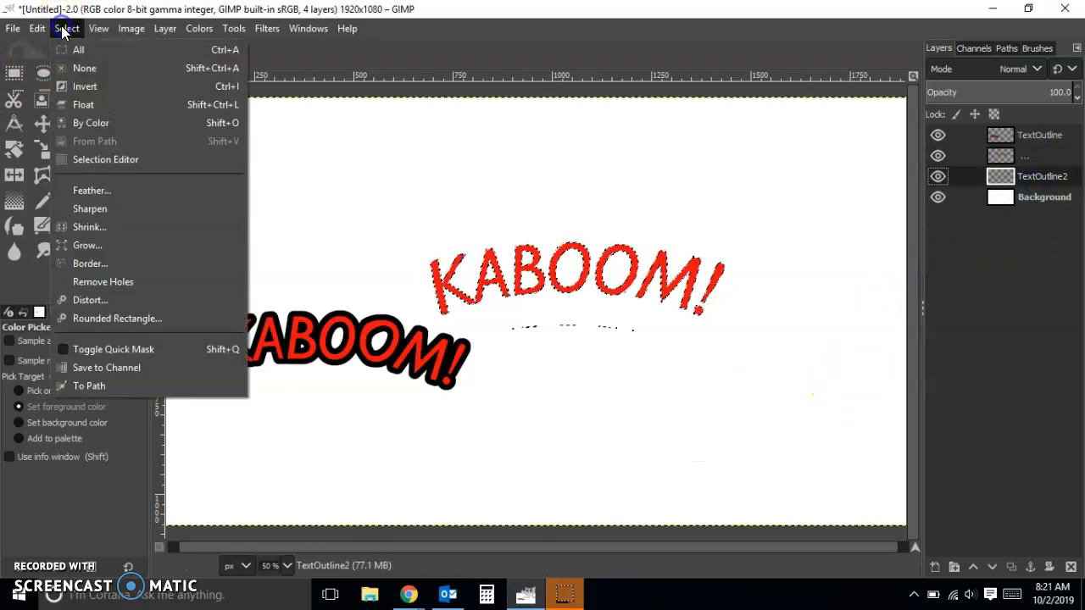
pyautogui.click(81, 246)
pyautogui.click(119, 304)
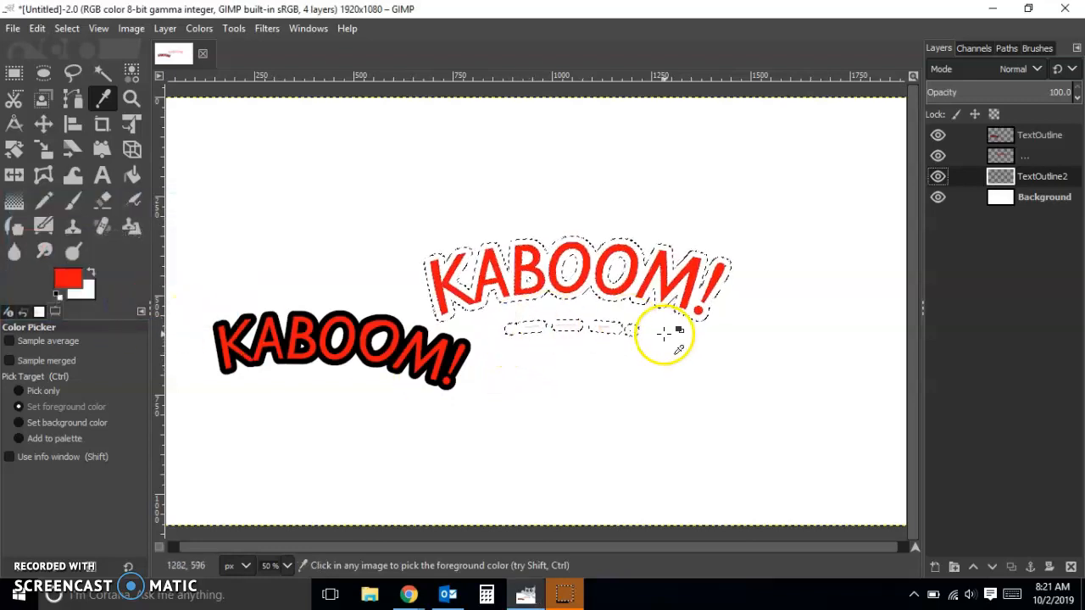
pyautogui.click(57, 295)
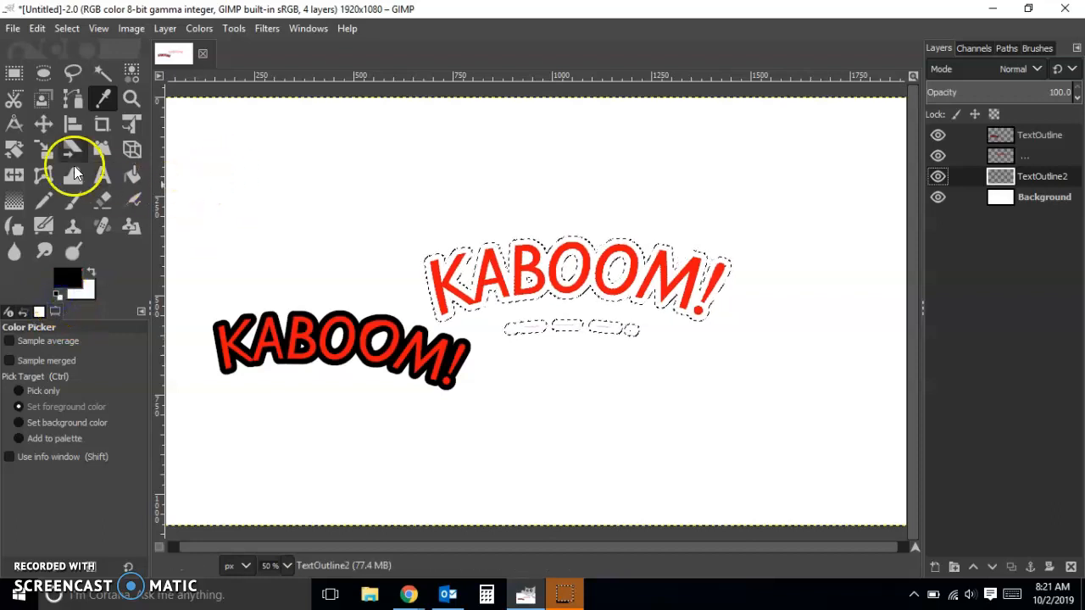
pyautogui.click(41, 28)
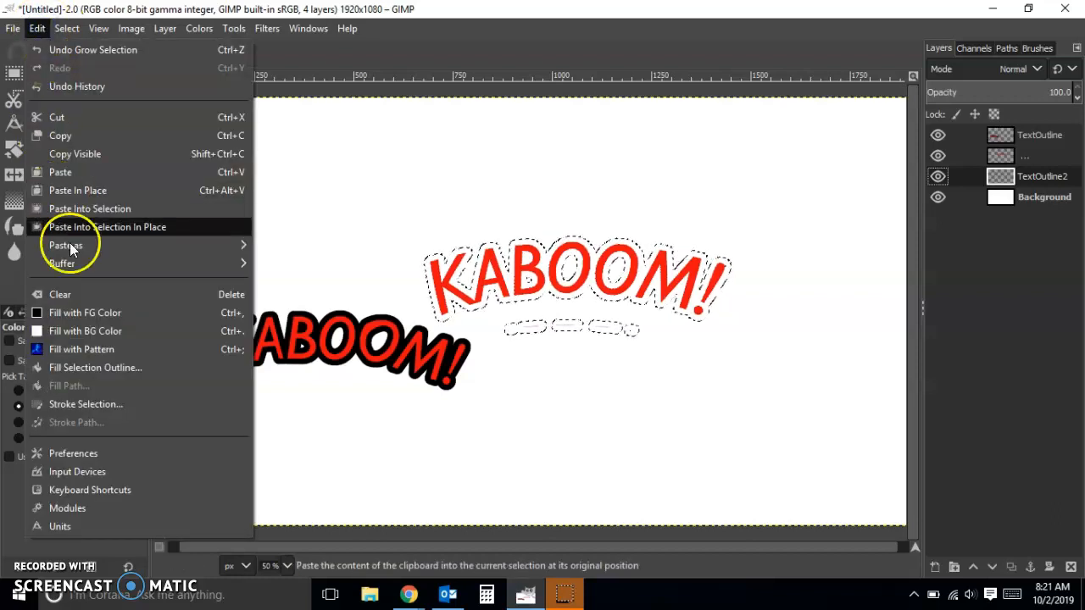
pyautogui.click(78, 312)
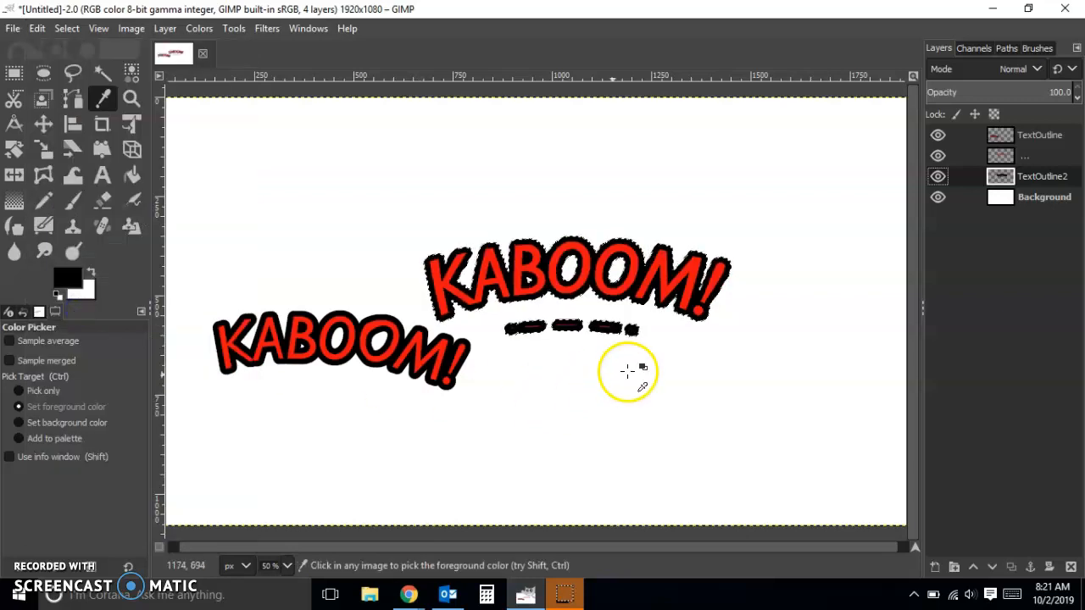
# Step: Erase the stray black dashes below the arched lettering on TextOutline2 using a rectangular selection about 394 × 90 px, and clear the selection
pyautogui.click(13, 73)
pyautogui.click(364, 138)
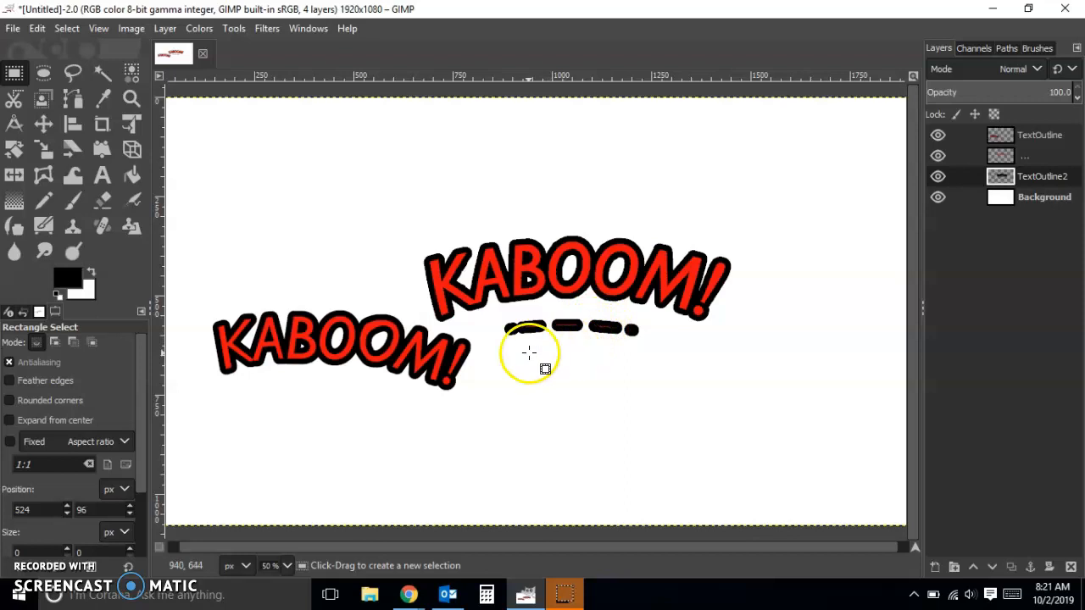
pyautogui.moveTo(495, 313); pyautogui.dragTo(652, 349)
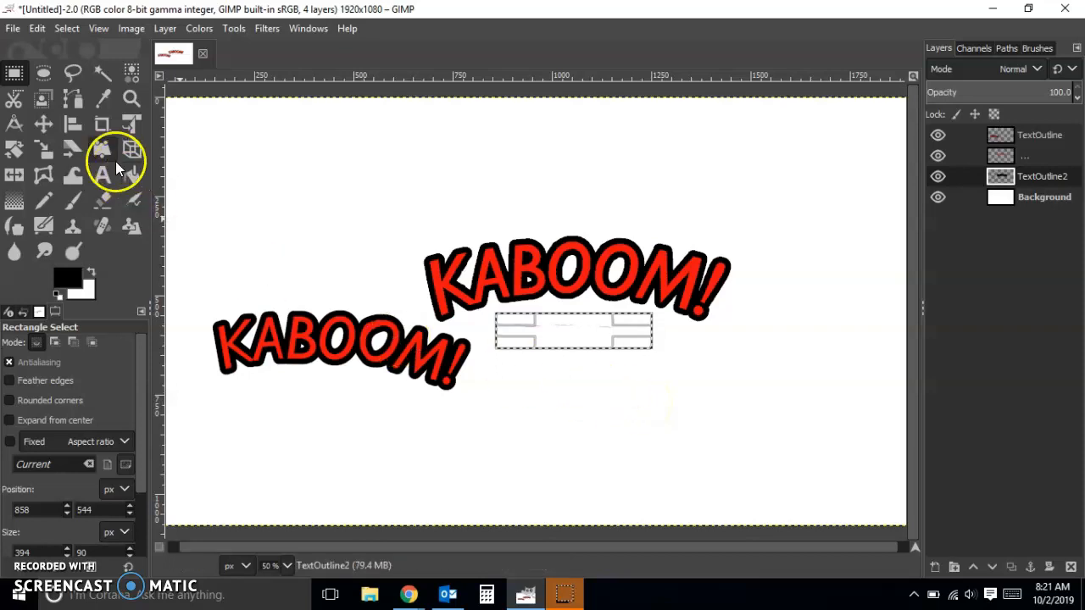
pyautogui.click(341, 181)
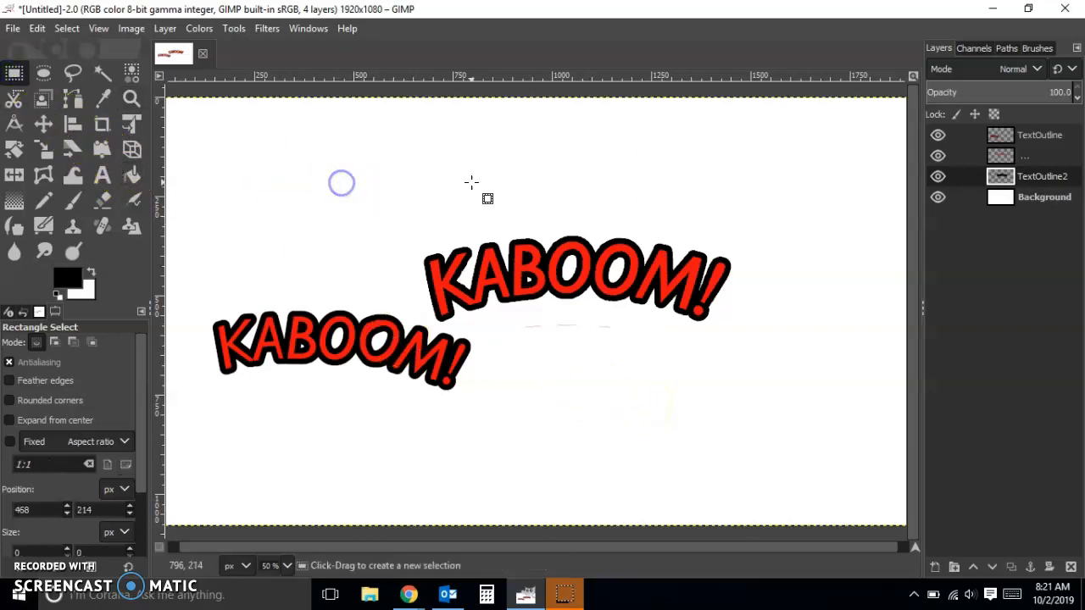
# Step: Erase the leftover thin red dashes on the arched text layer using a rectangular selection about 324 × 86 px, and deselect
pyautogui.click(1012, 46)
pyautogui.click(939, 48)
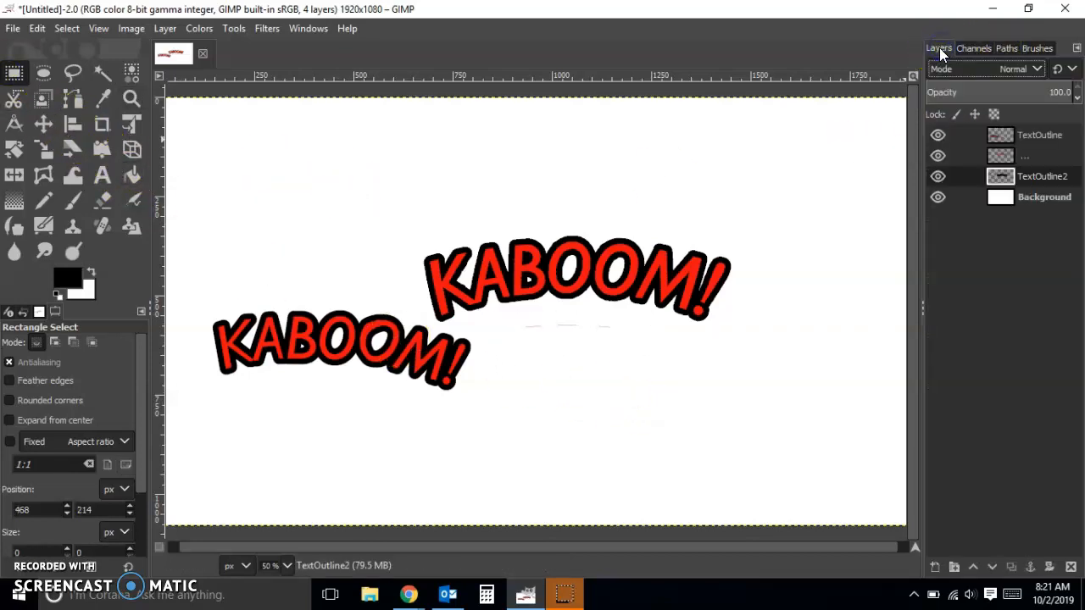
pyautogui.click(1048, 156)
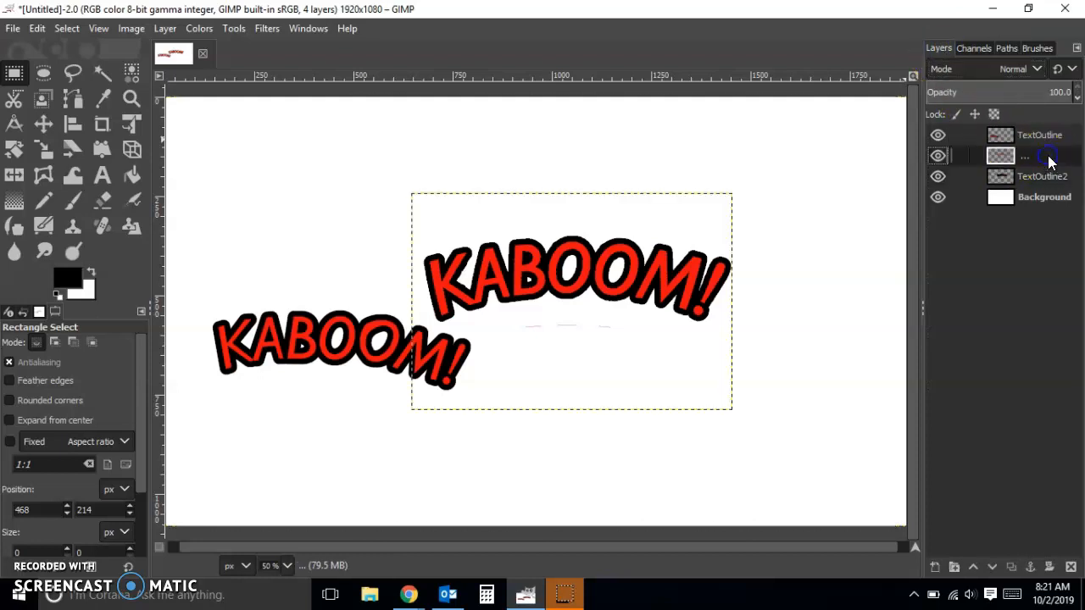
pyautogui.moveTo(506, 317); pyautogui.dragTo(633, 348)
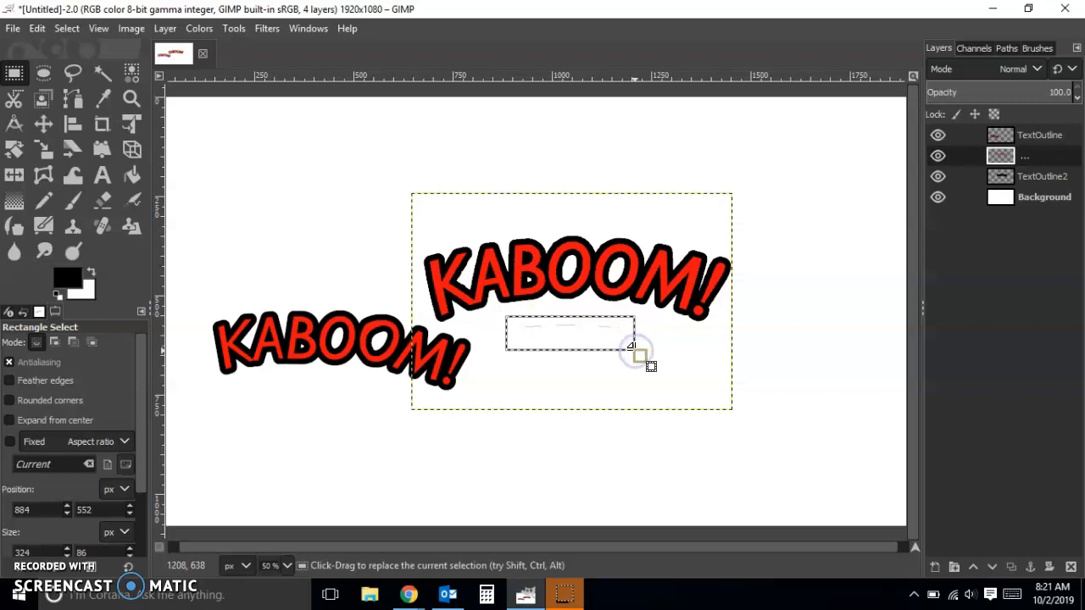
pyautogui.click(589, 144)
# Step: Merge the arched text layer down into TextOutline2 and hide both the TextOutline and TextOutline2 layers
pyautogui.rightClick(1044, 156)
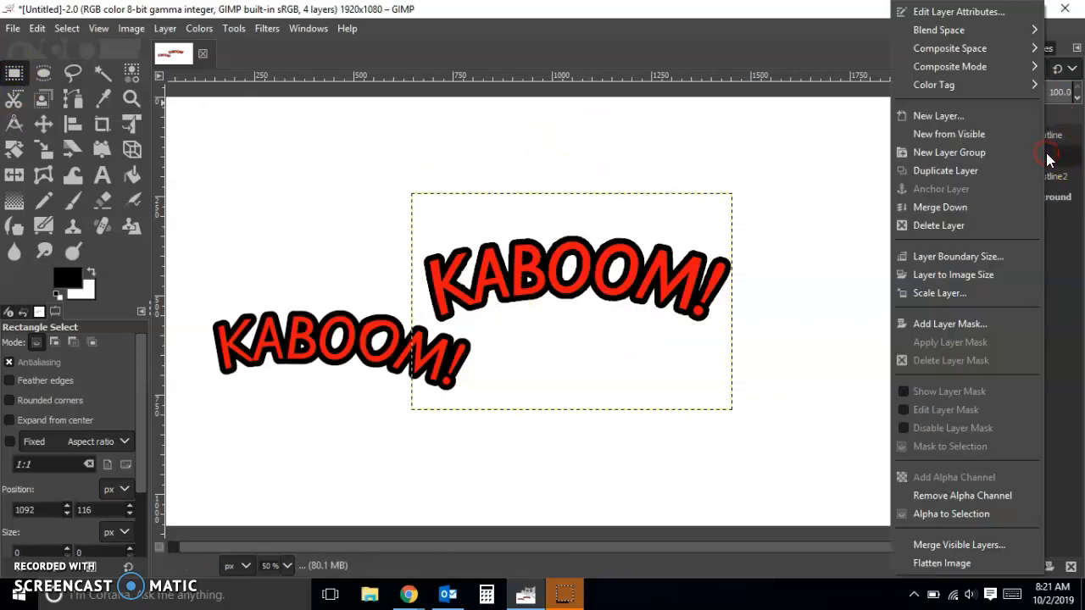
pyautogui.click(1000, 209)
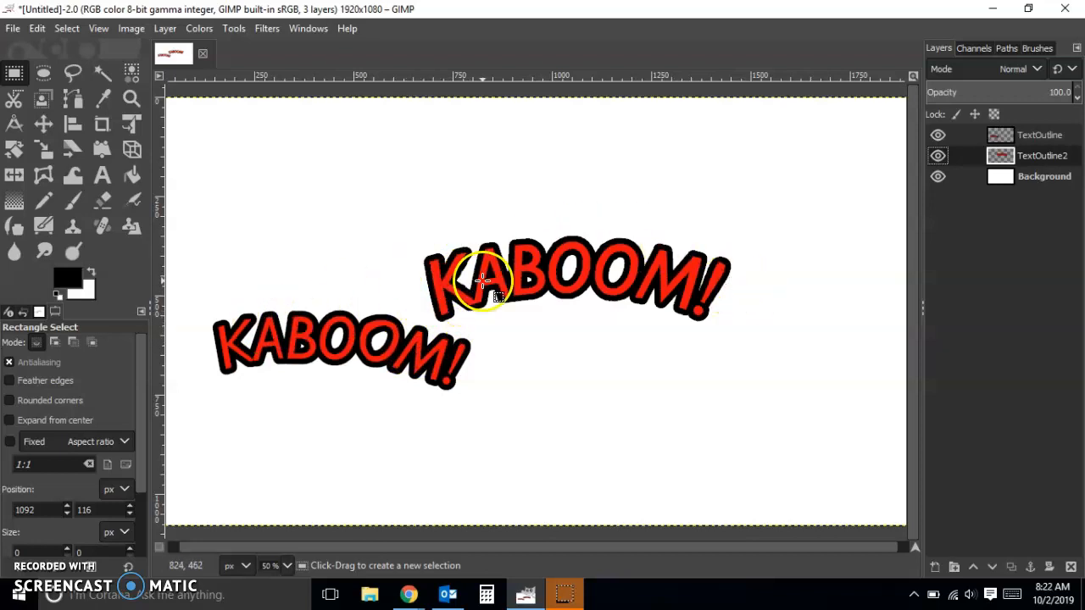
pyautogui.click(938, 135)
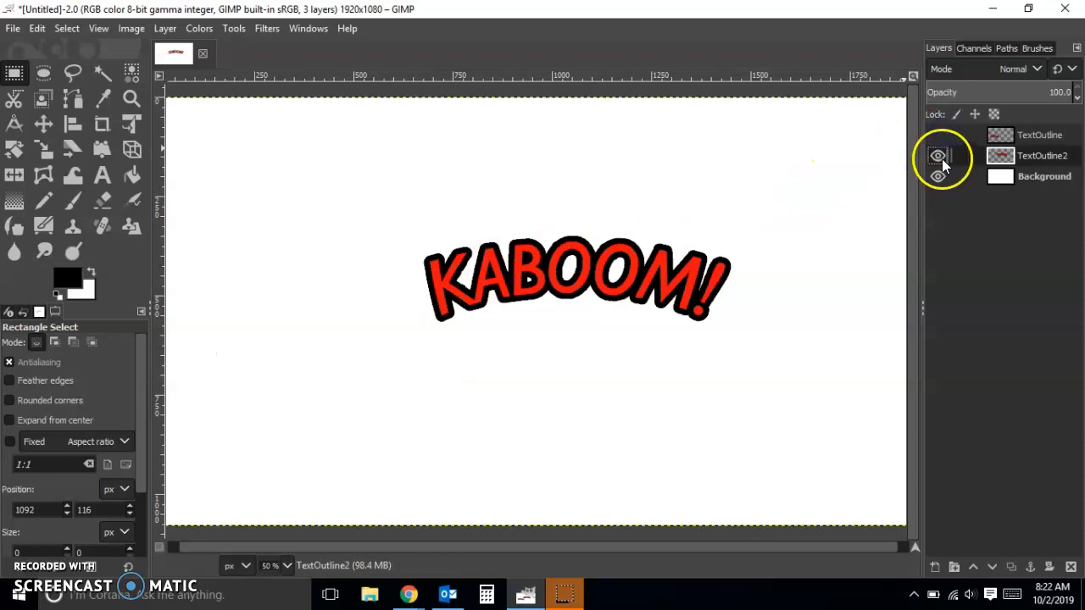
pyautogui.click(938, 155)
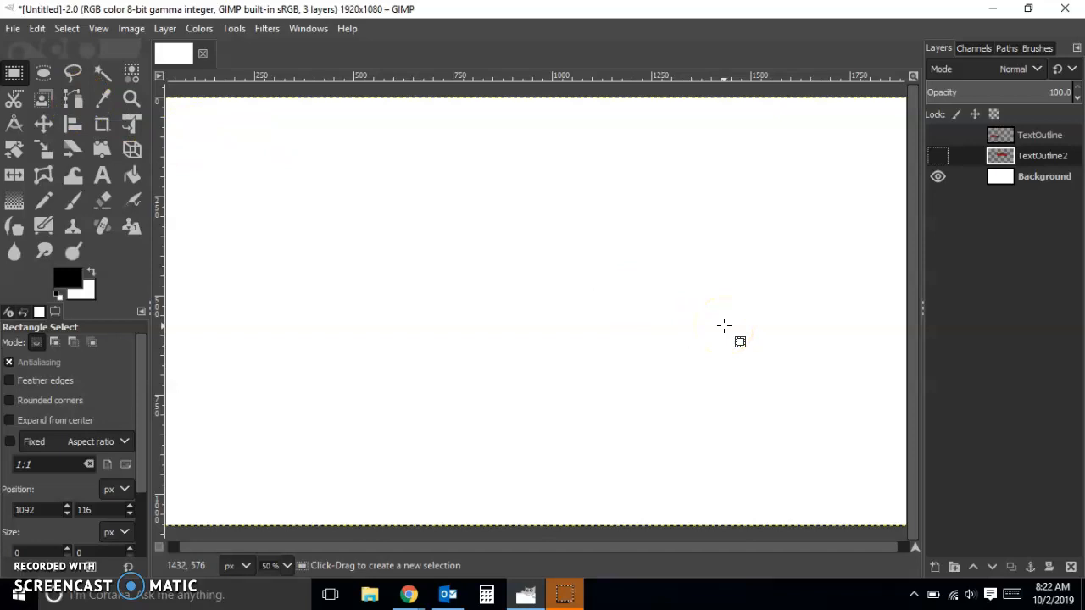
# Step: Create a transparent 1920 × 1080 px layer named DialogBox
pyautogui.hotkey('ctrl', 'shift', 'n')
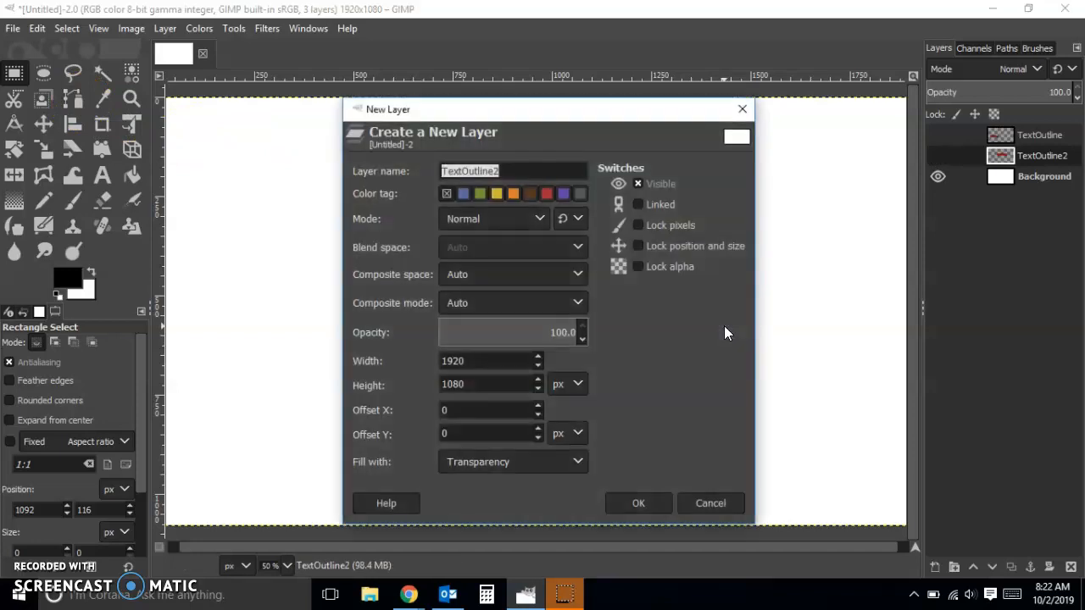
pyautogui.write('DialogBox')
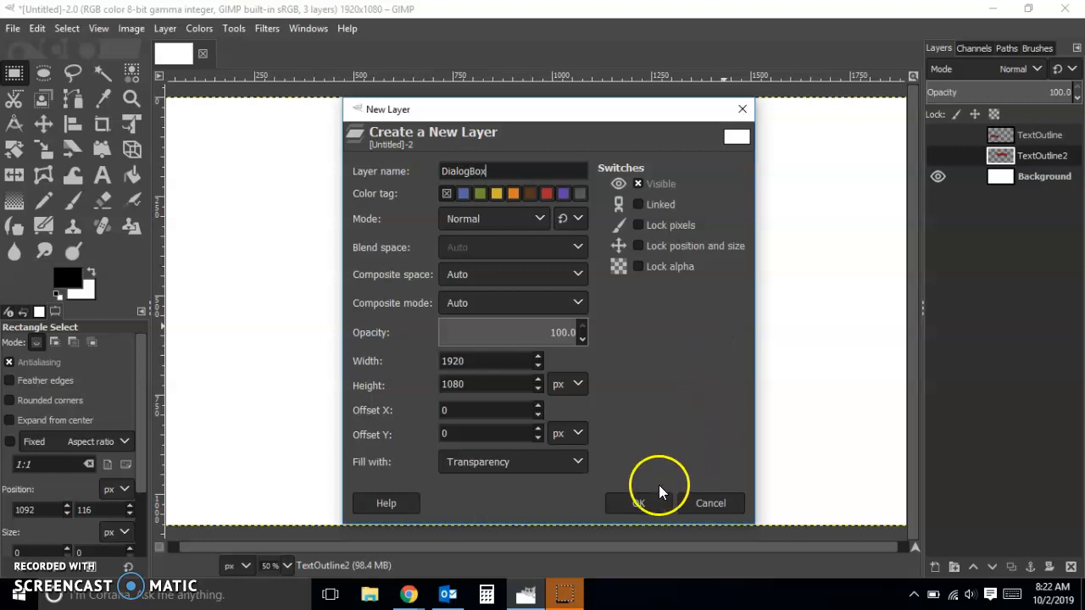
pyautogui.click(642, 500)
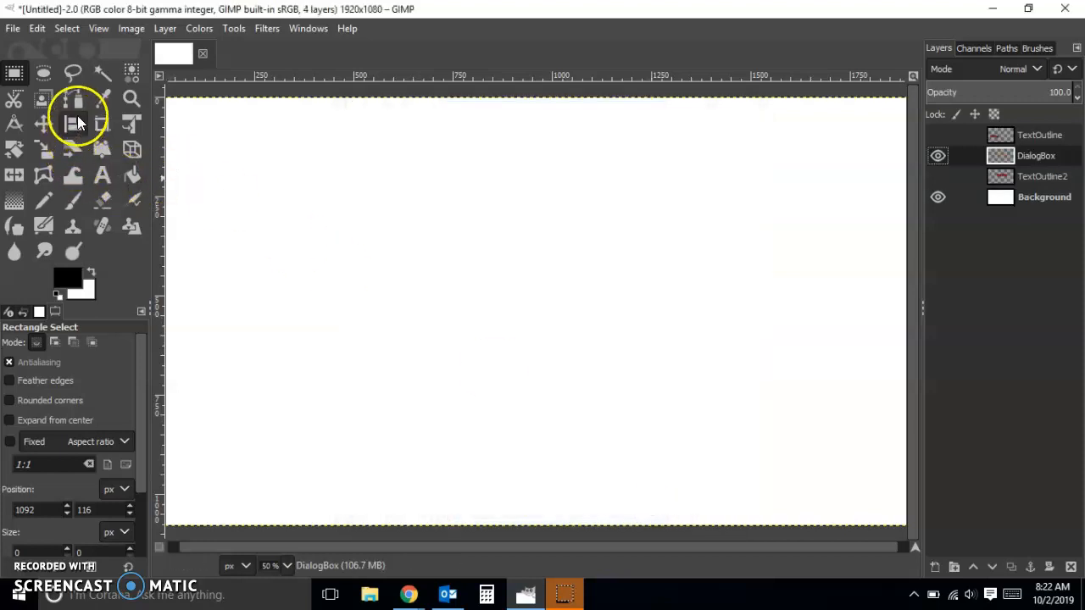
# Step: Draw a closed triangular path about 150 px wide and 140 px high in the left half of the canvas
pyautogui.click(75, 97)
pyautogui.click(356, 292)
pyautogui.click(413, 341)
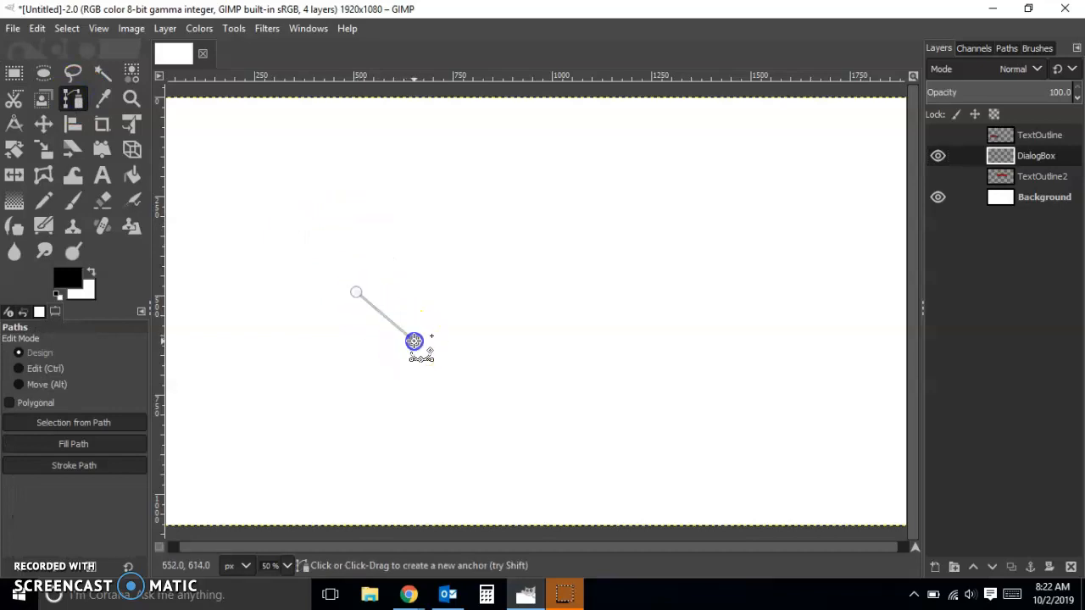
pyautogui.click(406, 284)
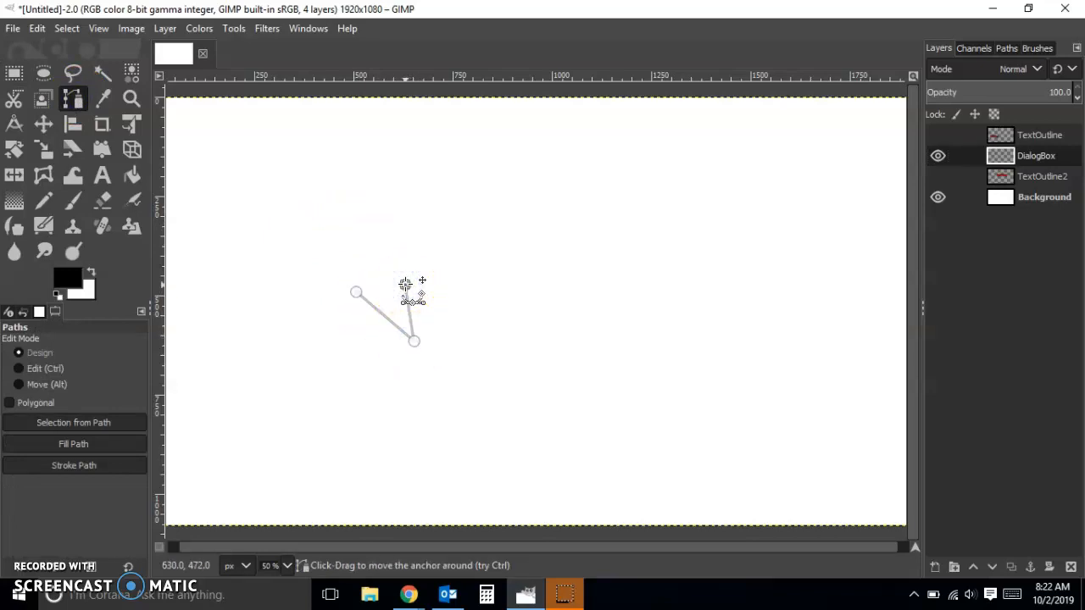
pyautogui.click(356, 291)
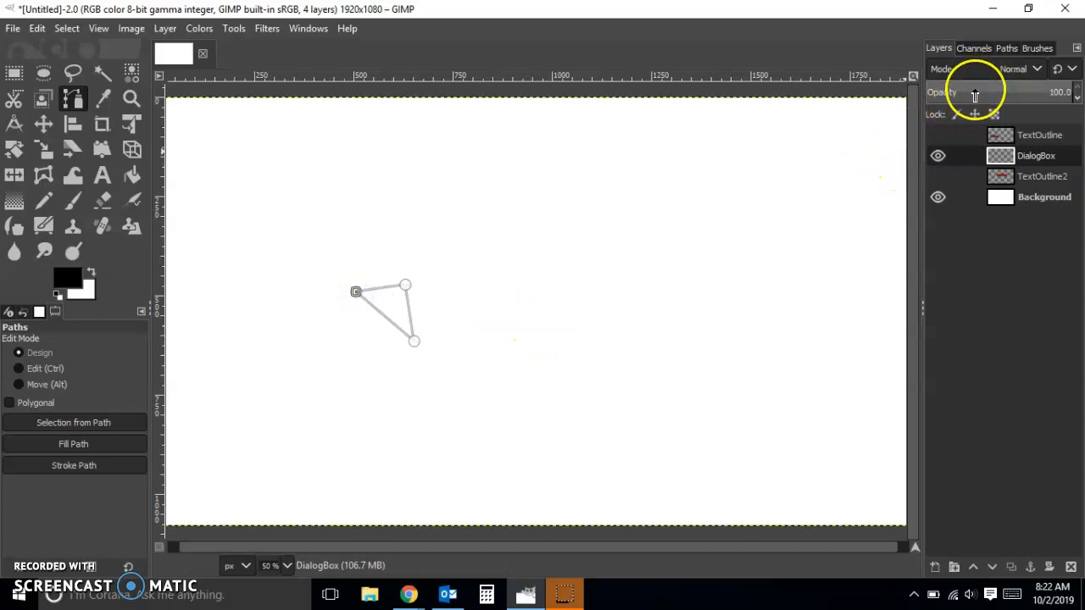
# Step: Convert the triangular path to a selection
pyautogui.click(1005, 48)
pyautogui.rightClick(1000, 87)
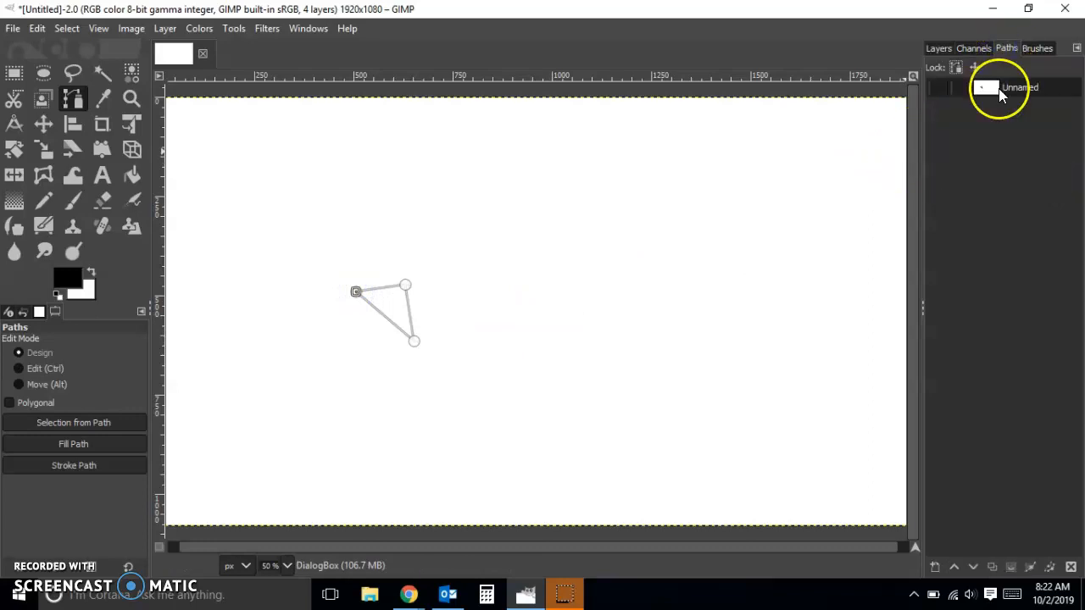
pyautogui.click(927, 299)
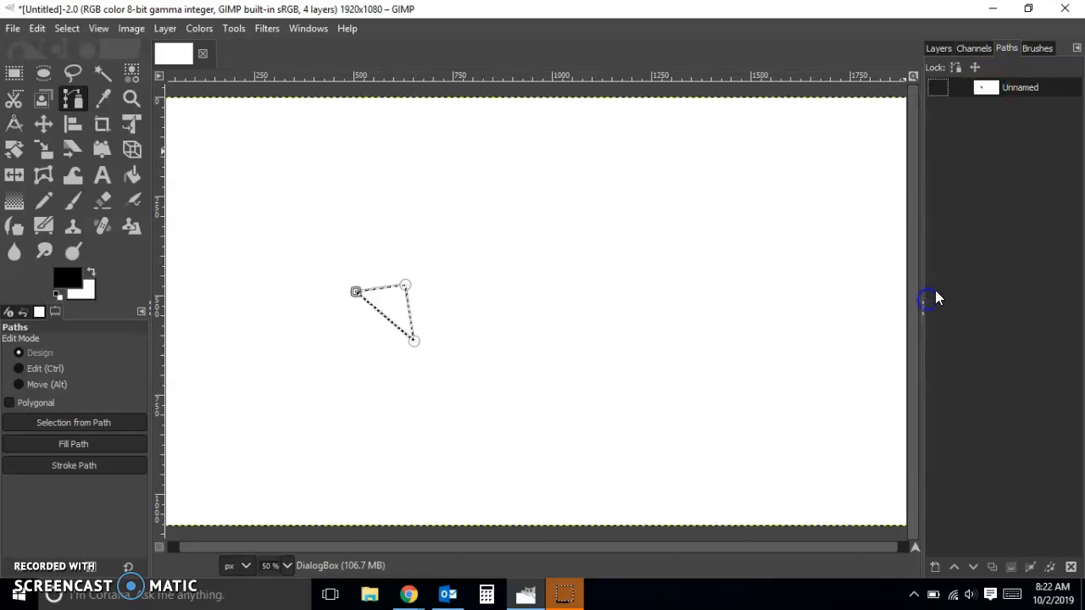
# Step: Add an ellipse about 610 × 164 px overlapping the triangle's upper edge to the selection and fill it with black on DialogBox
pyautogui.click(938, 48)
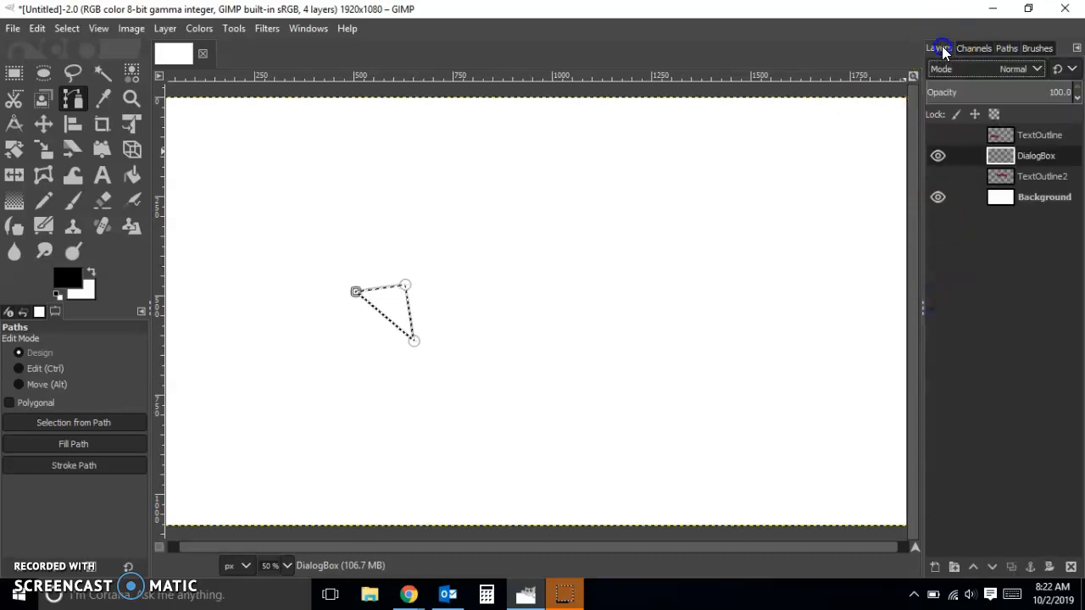
pyautogui.click(44, 73)
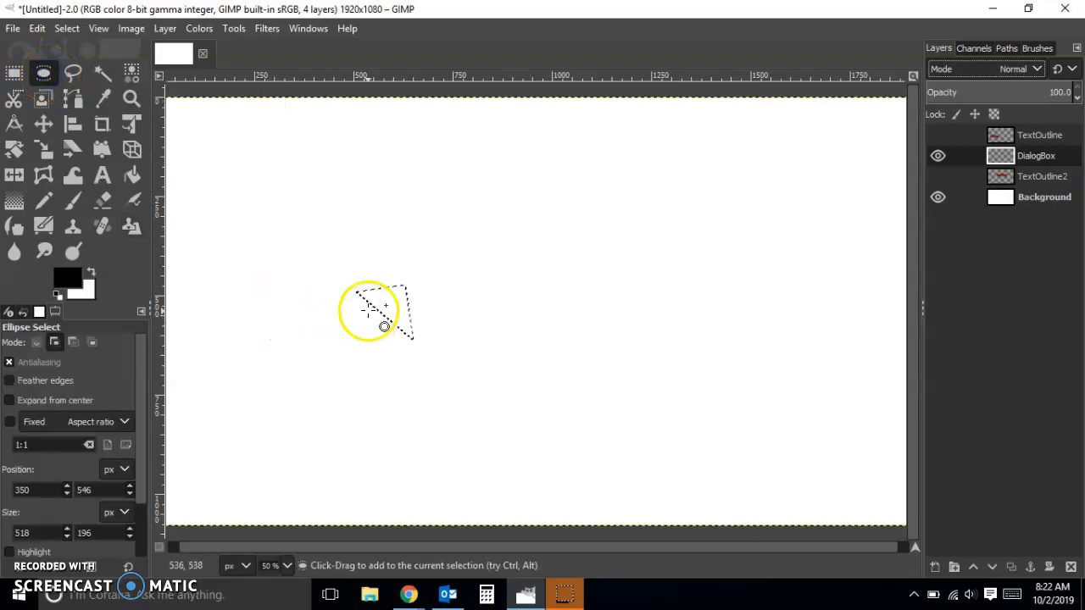
pyautogui.click(37, 342)
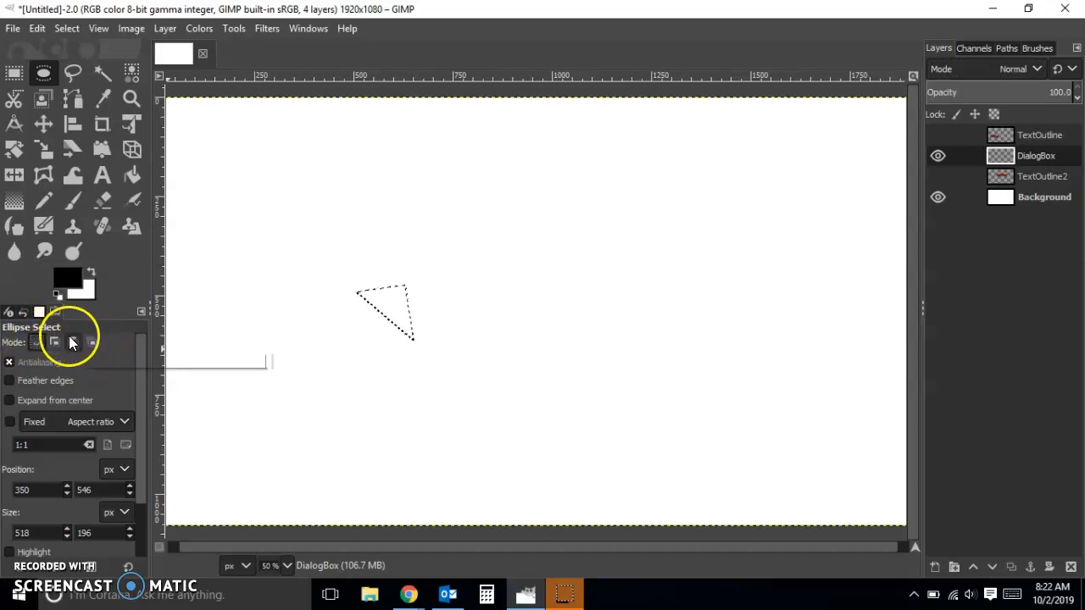
pyautogui.click(90, 343)
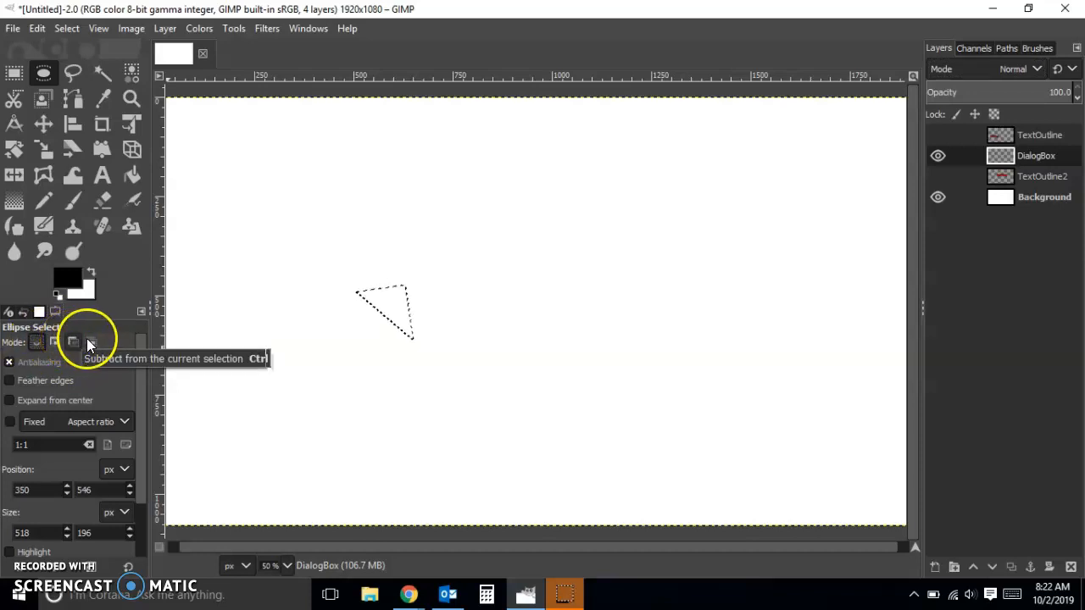
pyautogui.click(54, 341)
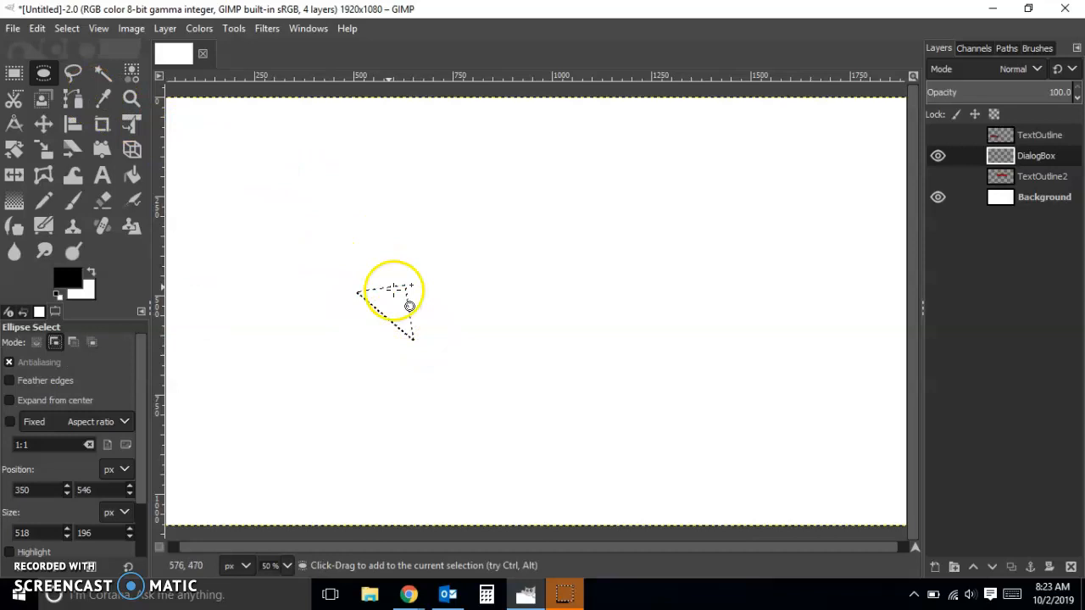
pyautogui.moveTo(236, 231); pyautogui.dragTo(478, 296)
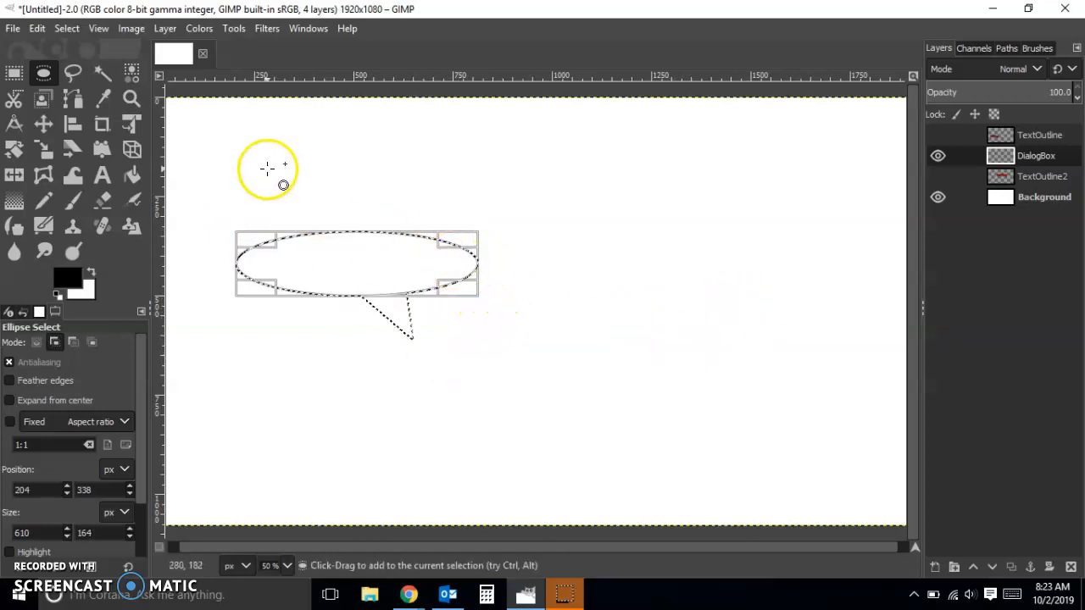
pyautogui.click(37, 30)
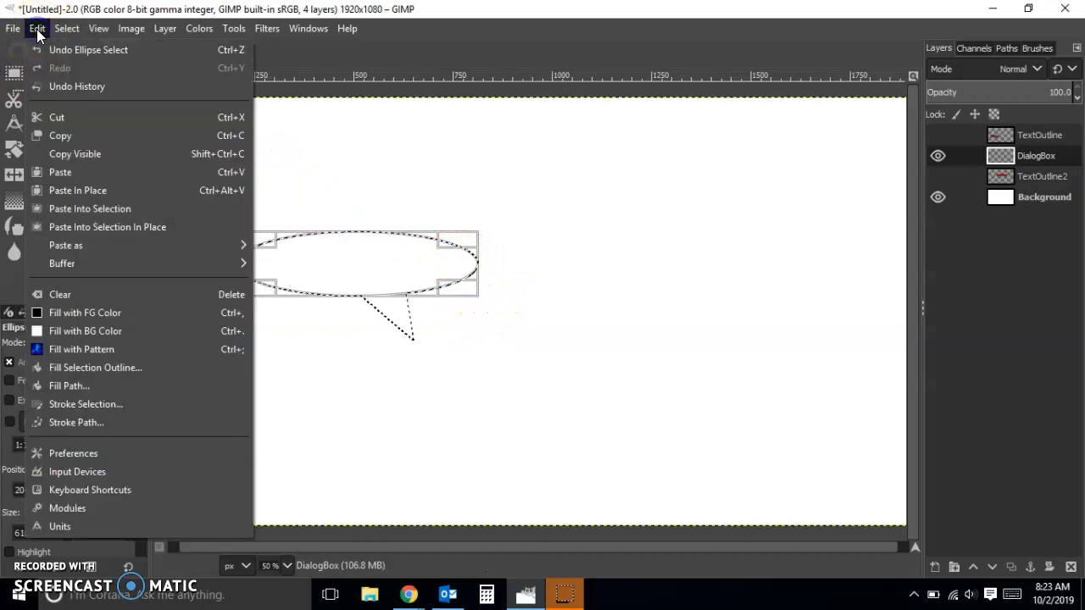
pyautogui.click(131, 313)
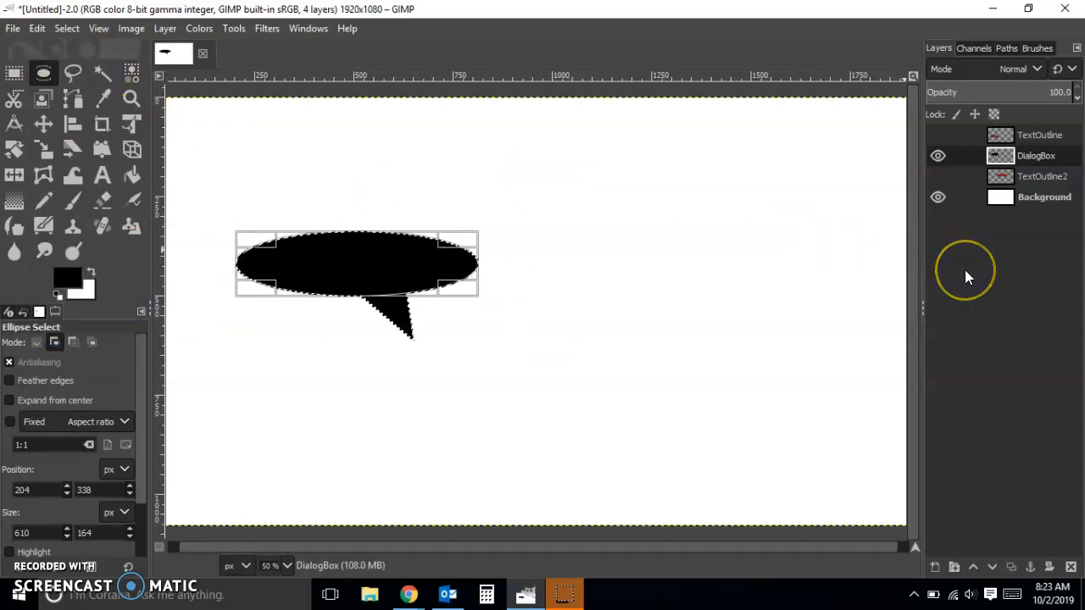
# Step: Create a transparent 1920 × 1080 px layer named DialogBoxFG above DialogBox
pyautogui.hotkey('ctrl', 'shift')
pyautogui.hotkey('ctrl', 'shift', 'n')
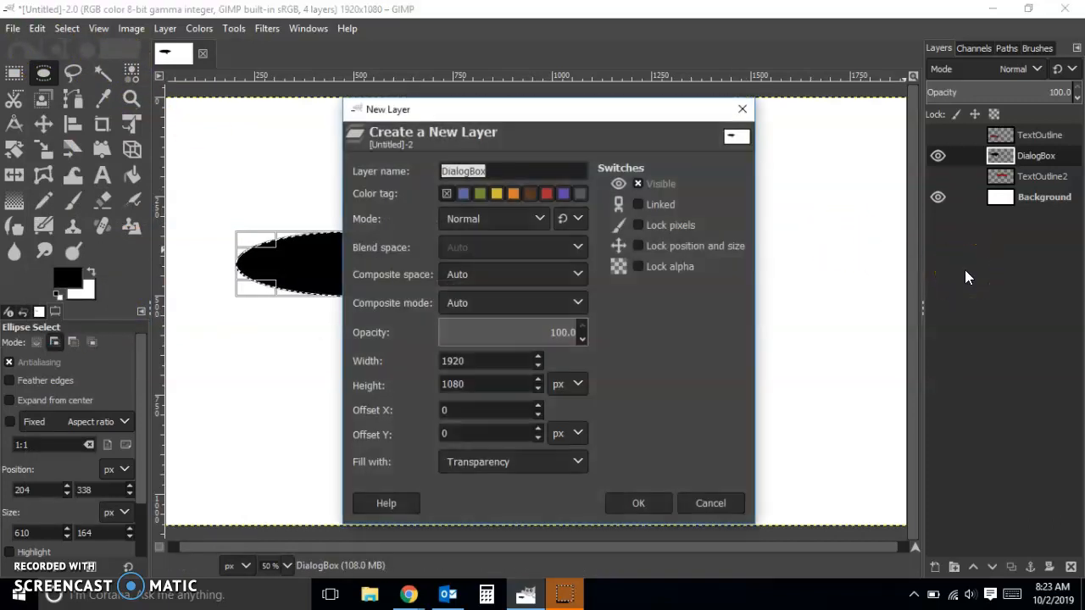
pyautogui.press('Right')
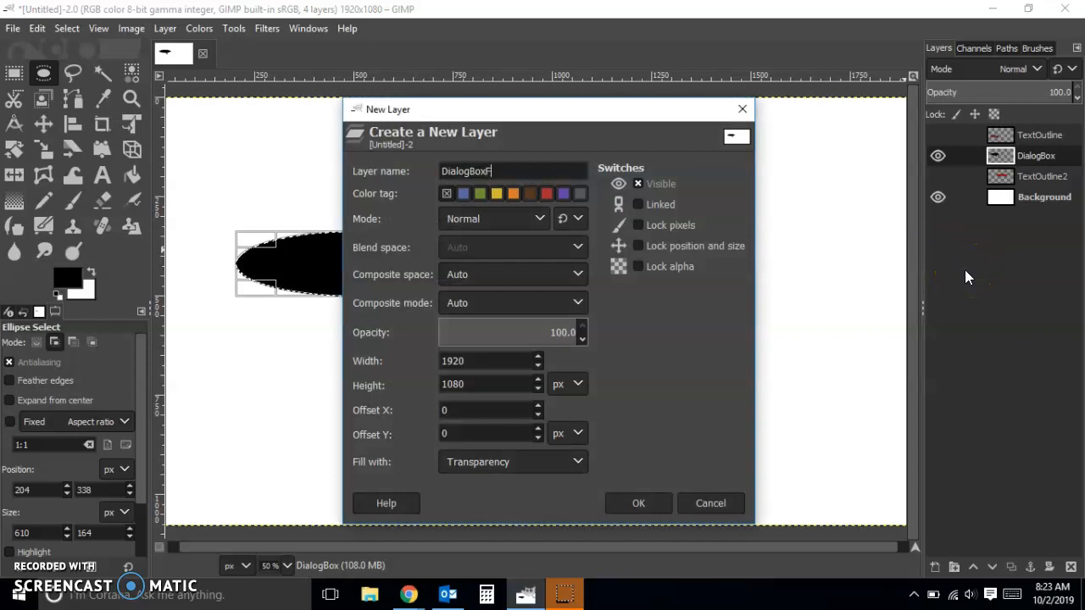
pyautogui.click(621, 503)
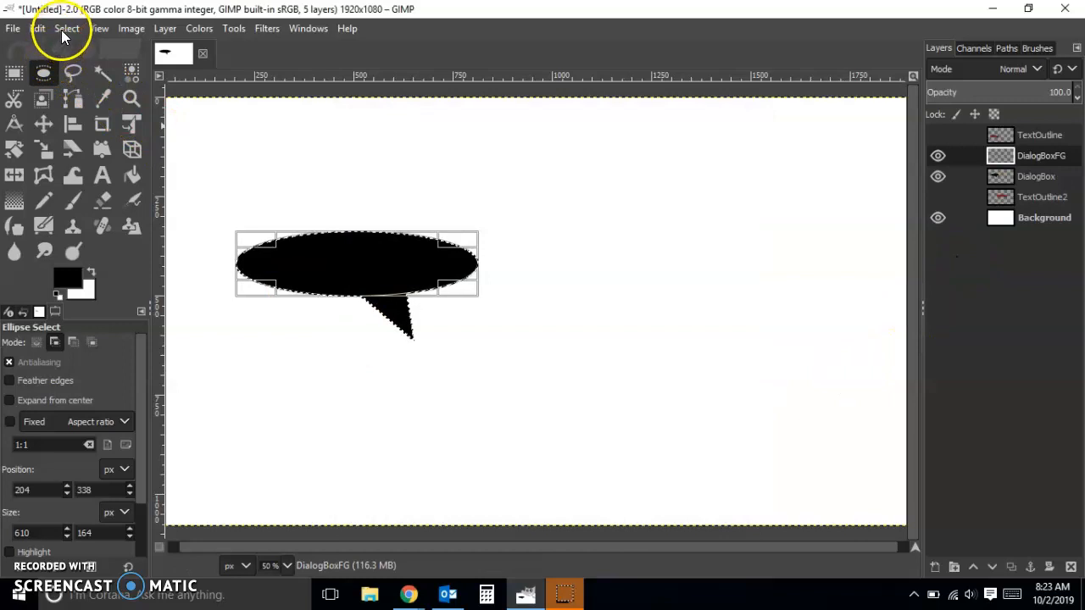
# Step: Shrink the speech bubble selection inward to leave a thin black border around it
pyautogui.click(62, 32)
pyautogui.click(128, 233)
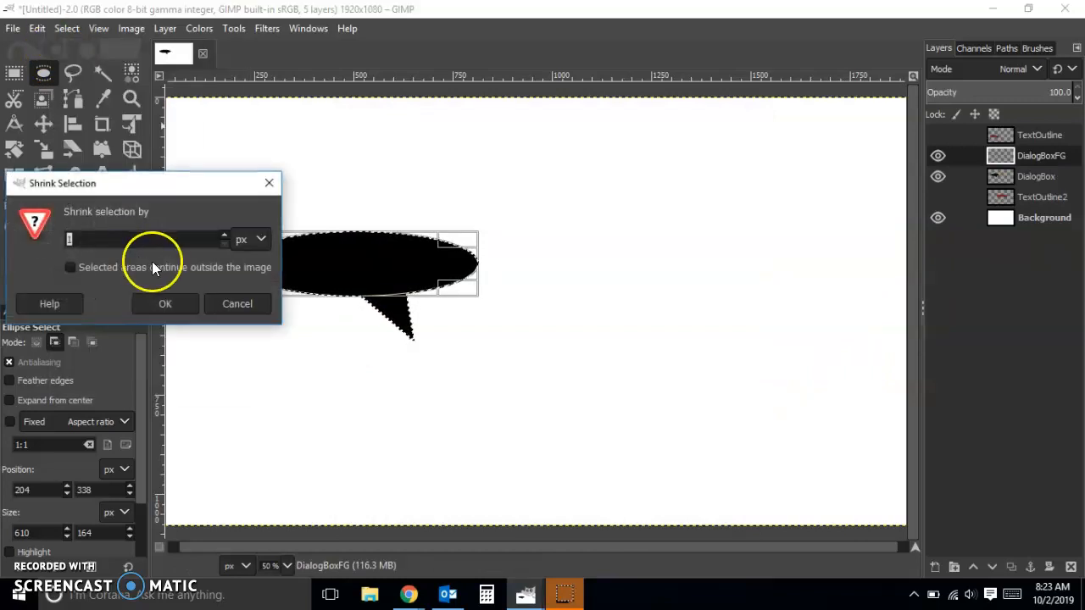
pyautogui.click(161, 303)
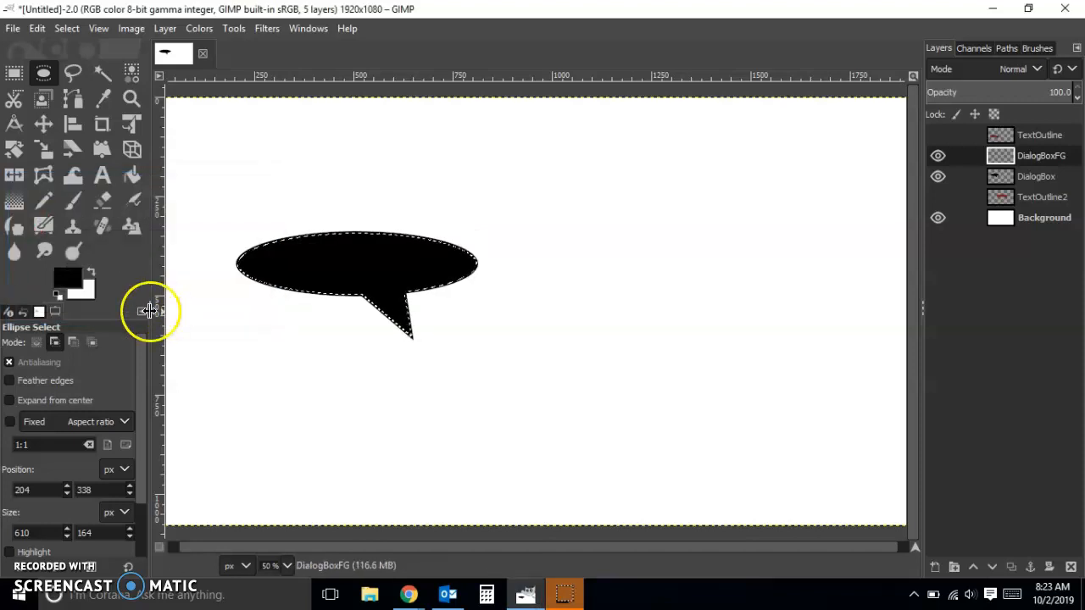
# Step: Fill the shrunken selection with the white background colour on DialogBoxFG and deselect it
pyautogui.click(40, 30)
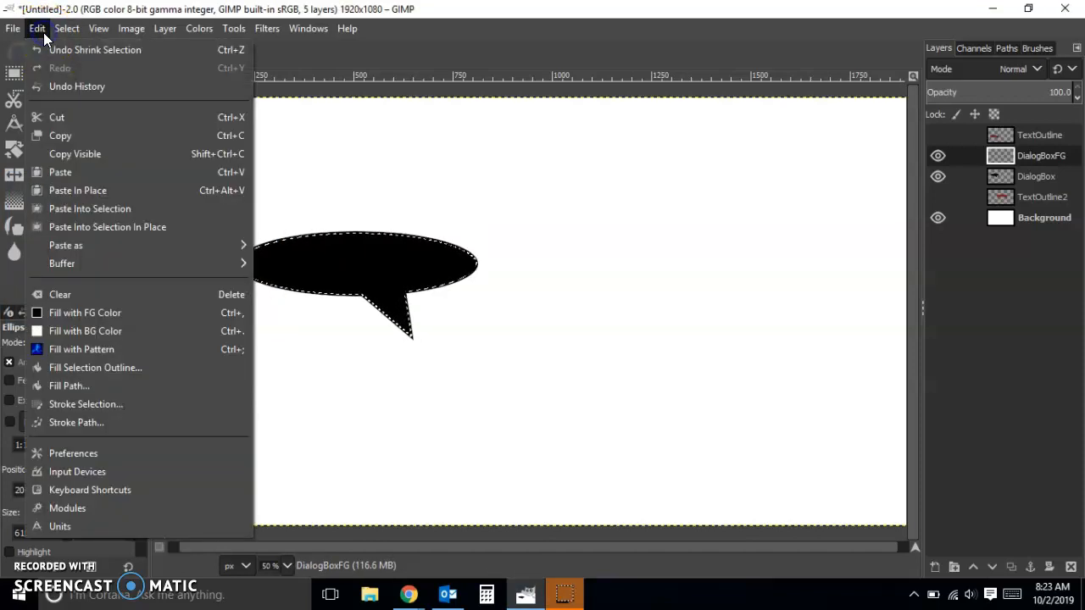
pyautogui.click(129, 332)
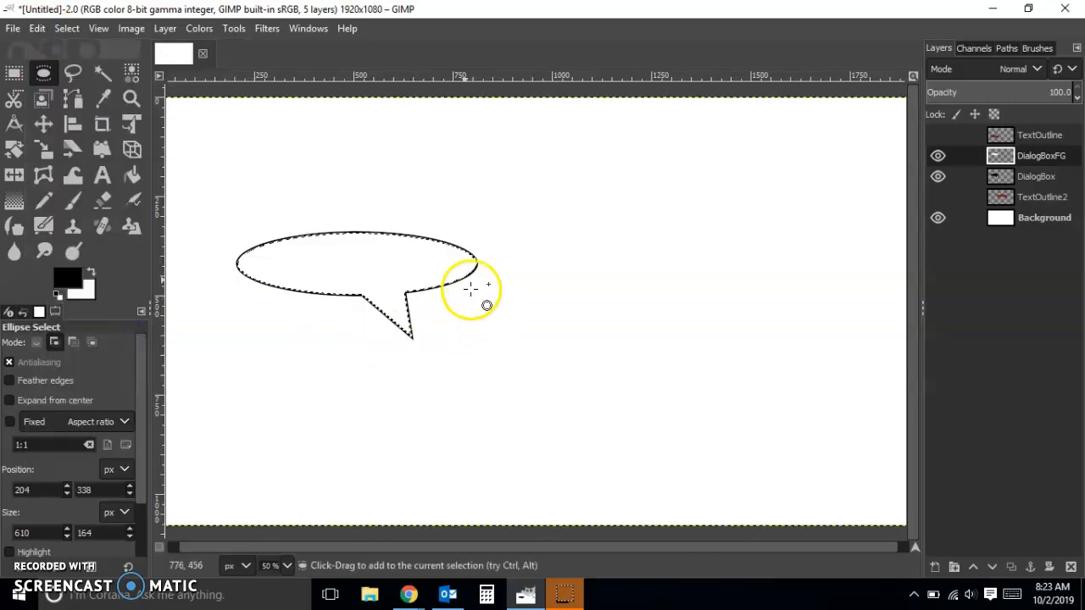
pyautogui.click(14, 73)
pyautogui.click(357, 144)
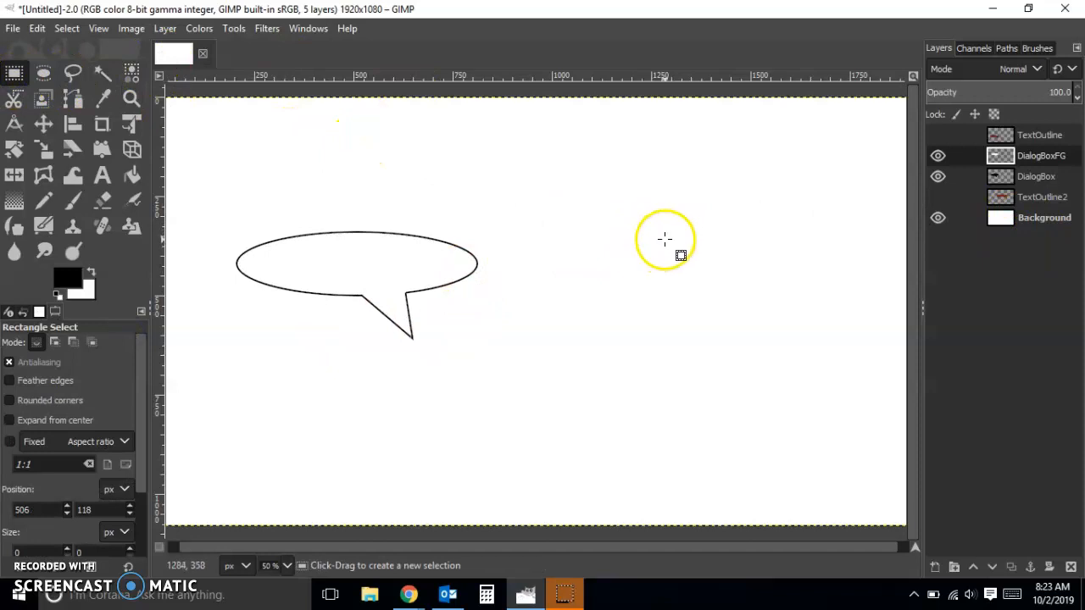
# Step: Merge DialogBoxFG down into DialogBox and briefly show TextOutline2 to check the bubble against the lettering
pyautogui.rightClick(1051, 162)
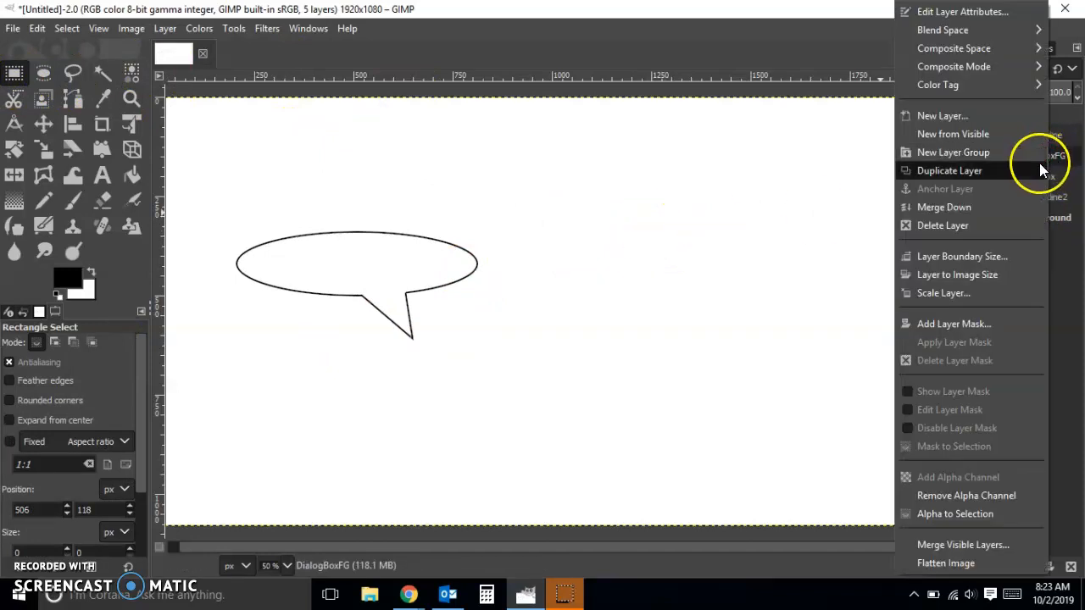
pyautogui.click(975, 209)
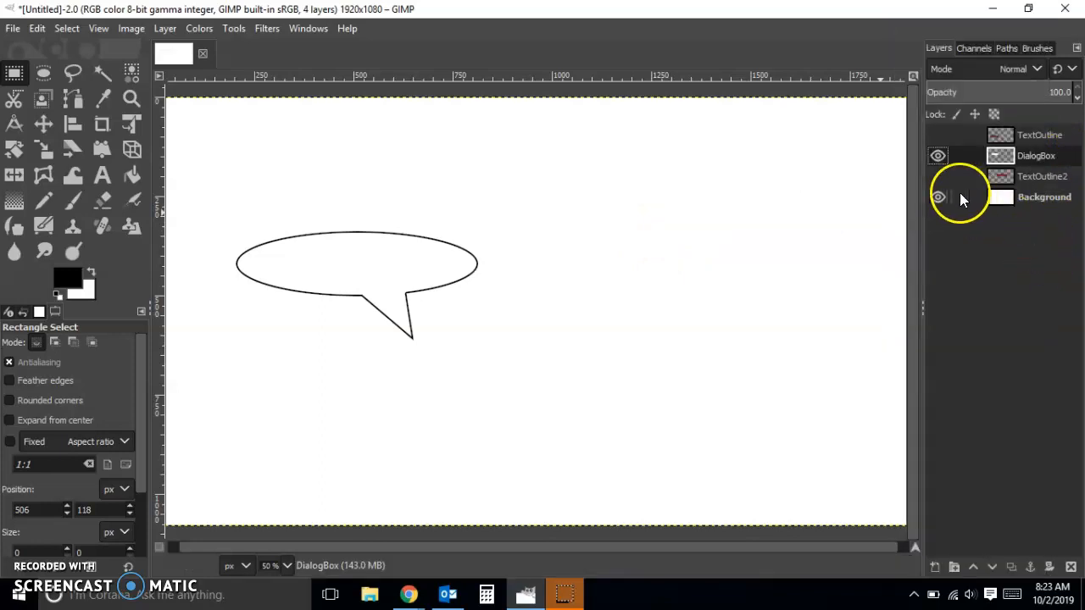
pyautogui.click(938, 177)
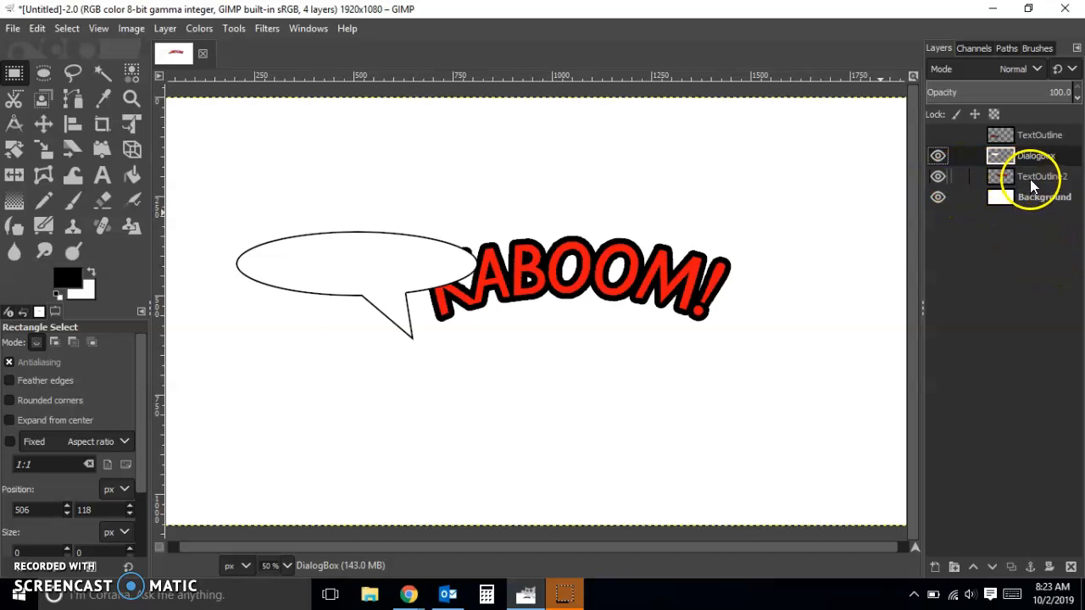
pyautogui.click(936, 177)
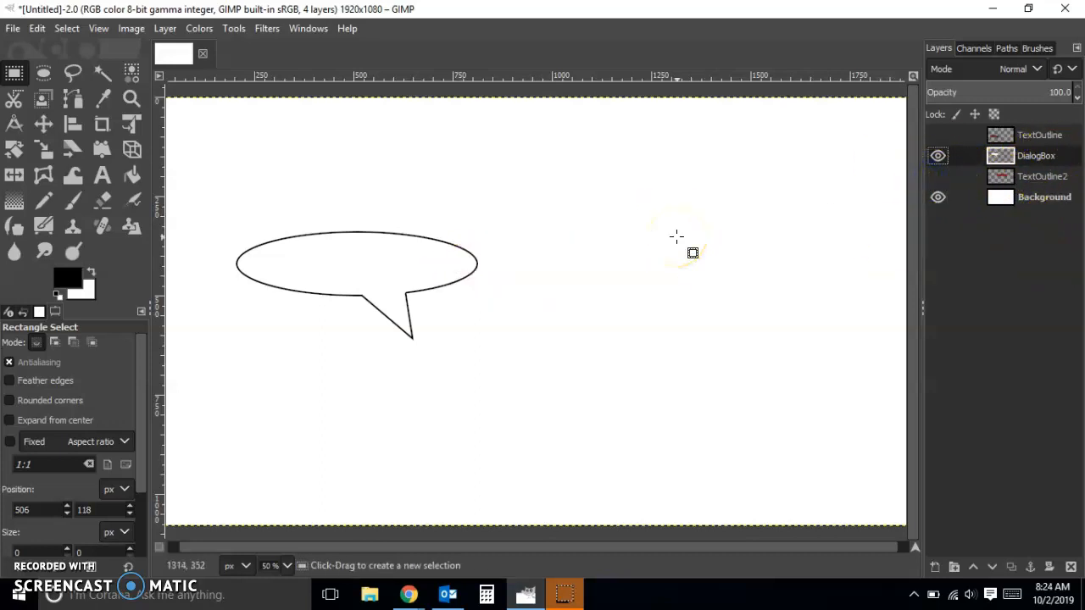
# Step: Scale the DialogBox layer up proportionally until the bubble is about 775 px wide and move it to the canvas's upper centre
pyautogui.click(43, 151)
pyautogui.click(400, 257)
pyautogui.moveTo(522, 359); pyautogui.dragTo(426, 539)
pyautogui.moveTo(357, 346); pyautogui.dragTo(432, 95)
pyautogui.click(857, 193)
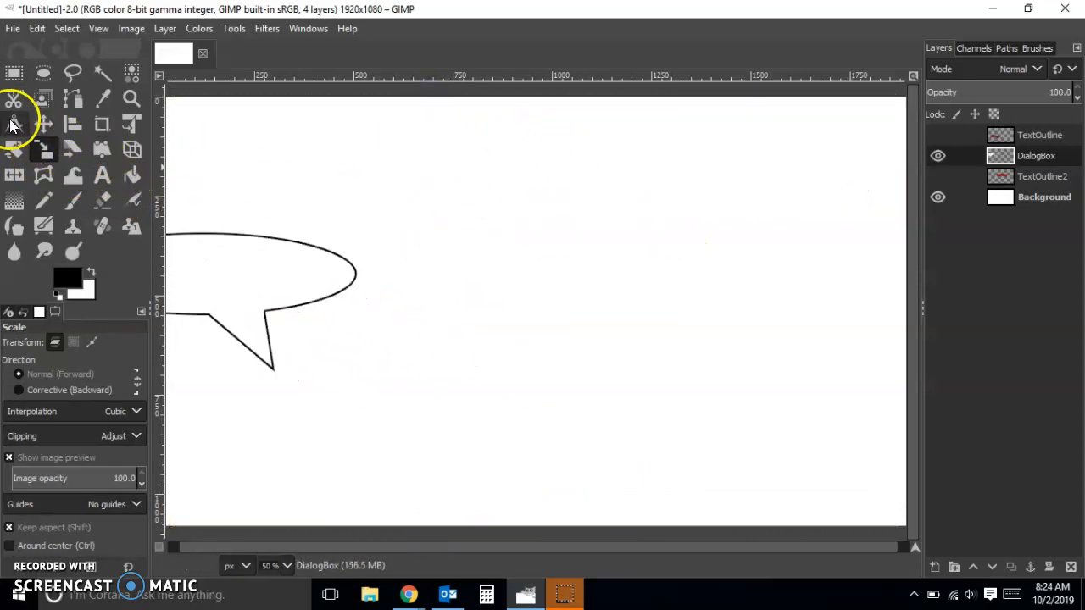
pyautogui.moveTo(247, 291); pyautogui.dragTo(572, 241)
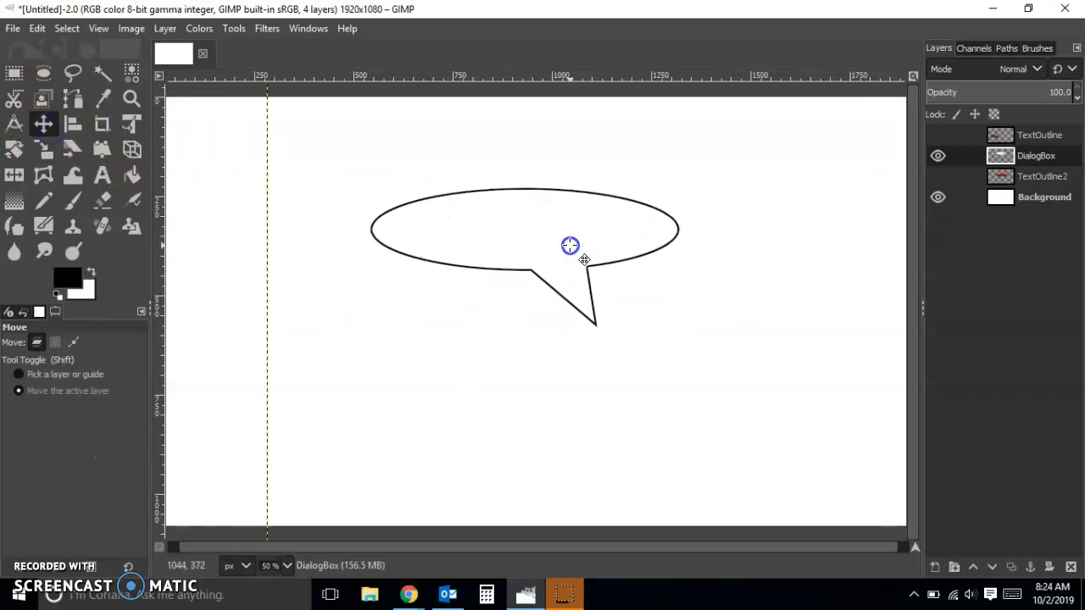
# Step: Show the TextOutline and TextOutline2 layers together with the speech bubble
pyautogui.click(16, 76)
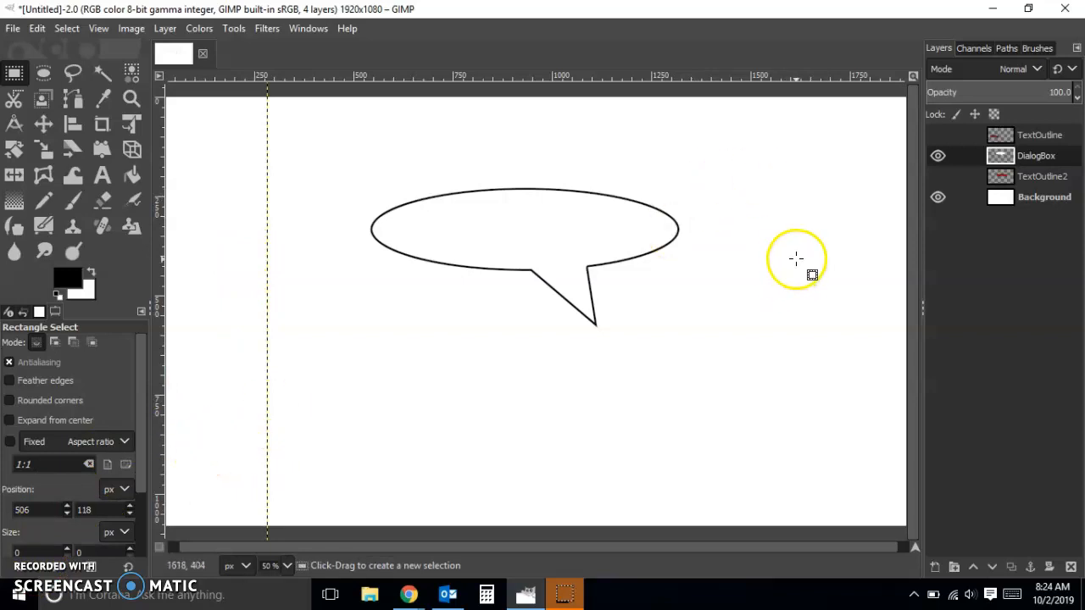
pyautogui.click(937, 135)
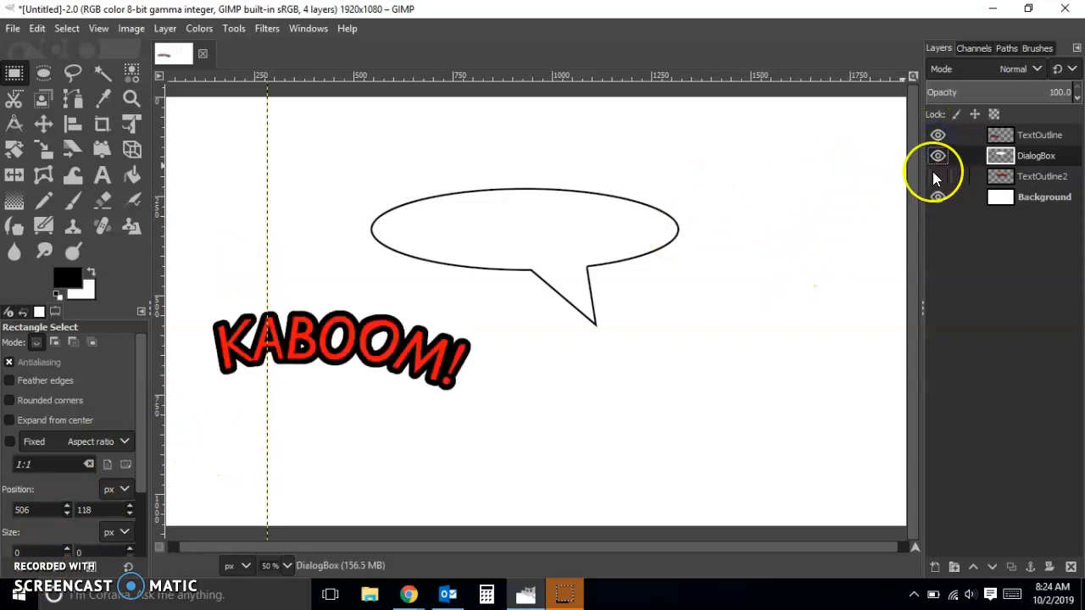
pyautogui.click(936, 177)
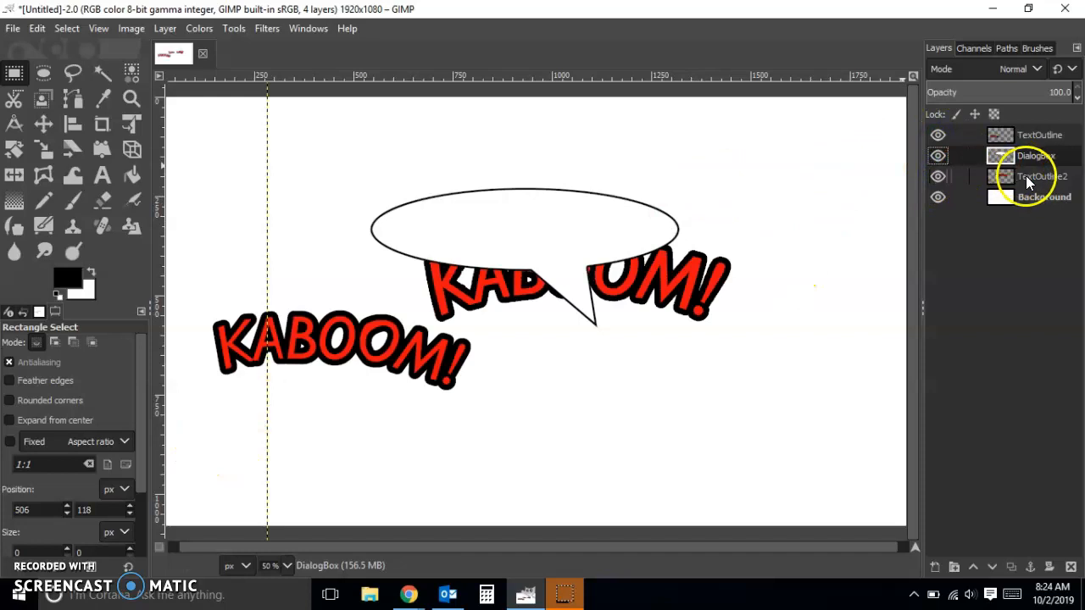